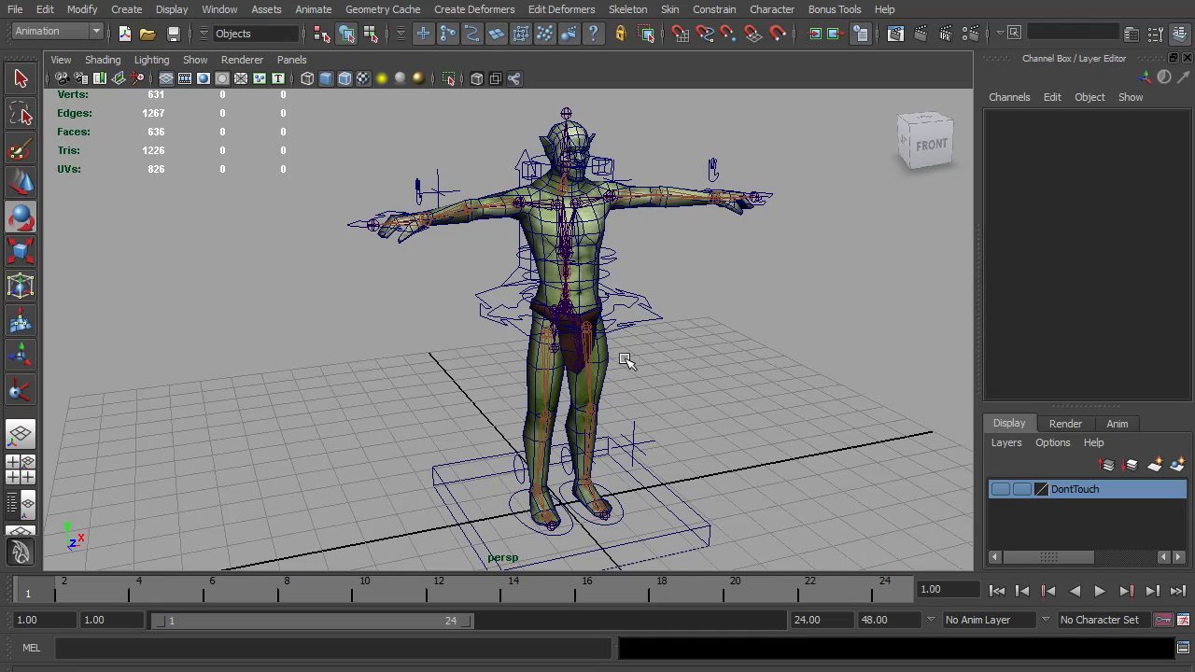
# - Turn off Wireframe on Shaded and show only NURBS curves and polygons in the viewport
pyautogui.click(344, 80)
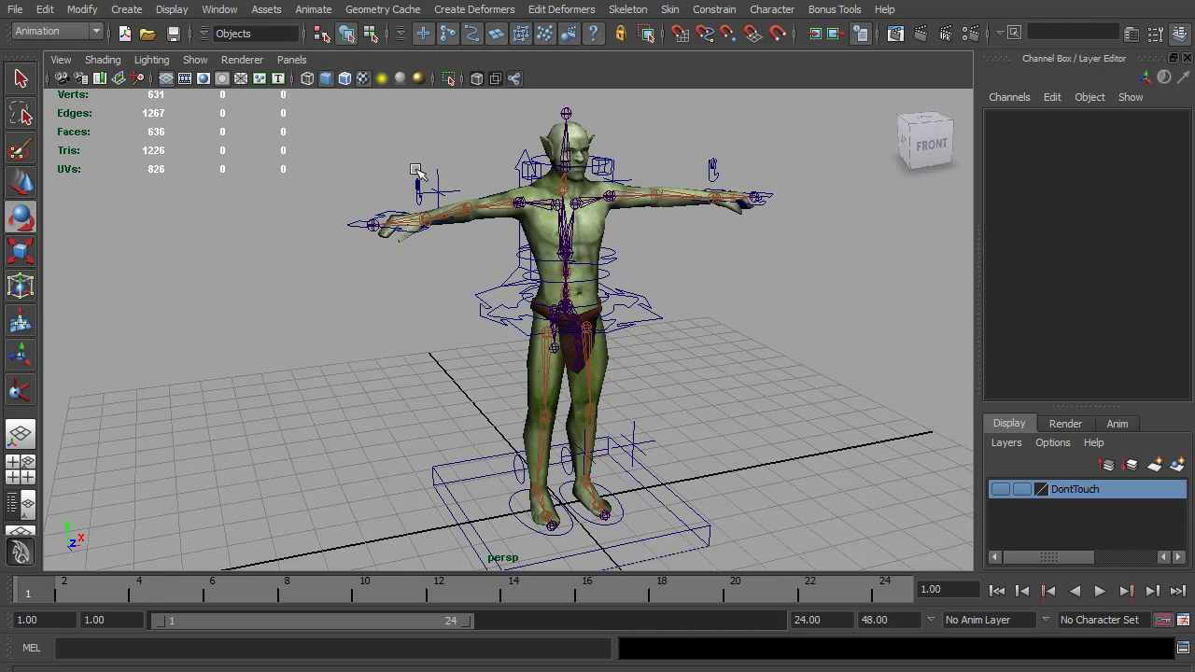
pyautogui.click(195, 60)
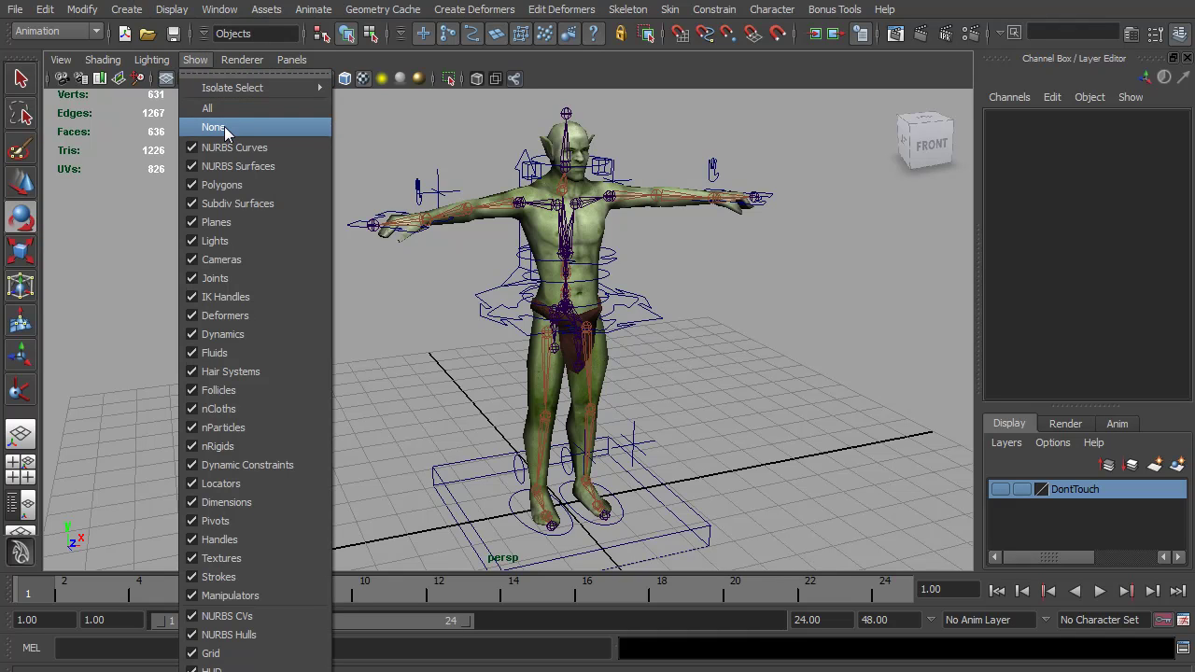
pyautogui.click(213, 127)
pyautogui.click(195, 60)
pyautogui.click(233, 148)
pyautogui.click(195, 60)
pyautogui.click(222, 185)
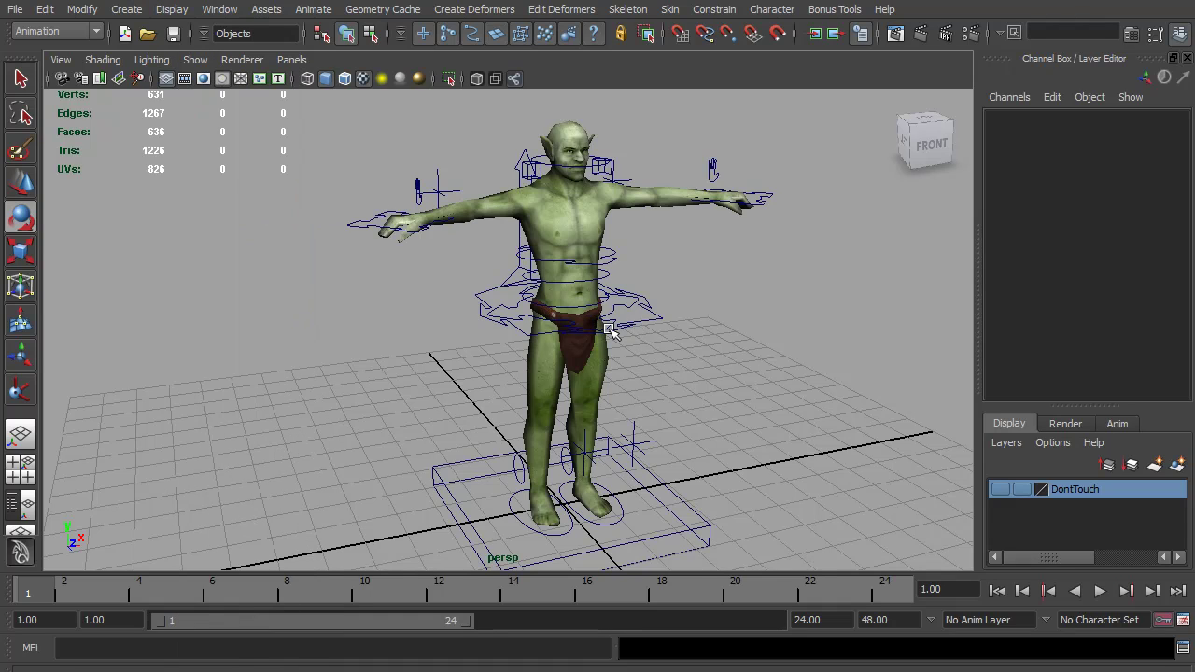
pyautogui.click(693, 519)
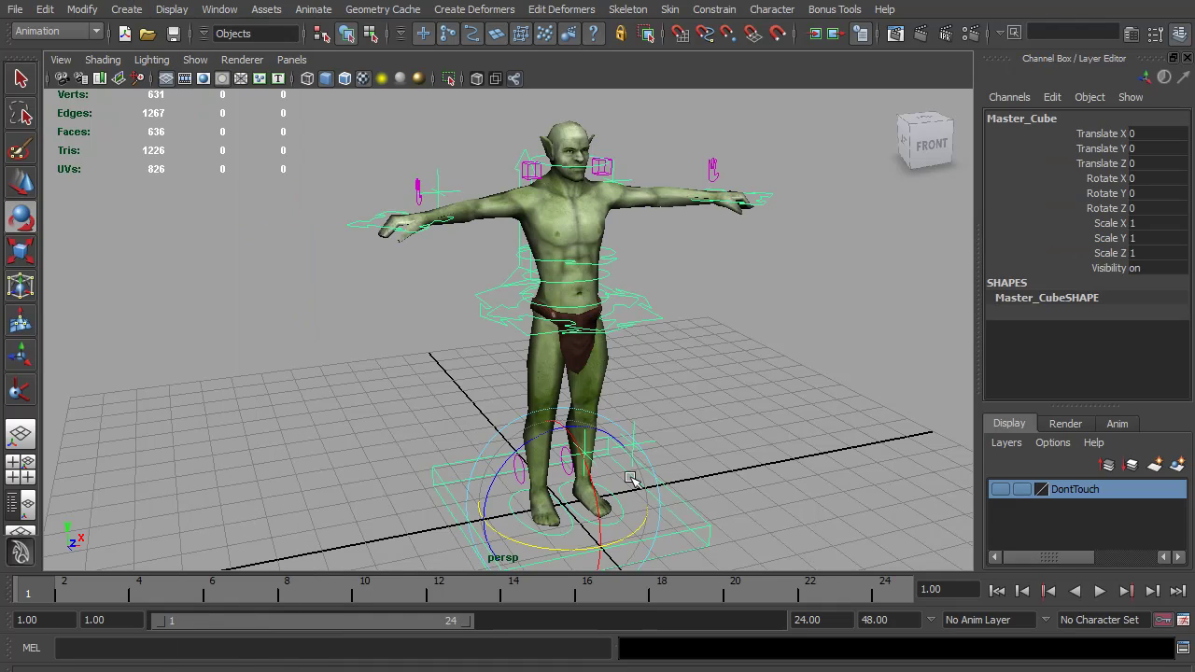
pyautogui.press('w')
pyautogui.moveTo(579, 494); pyautogui.dragTo(784, 484)
pyautogui.hotkey('ctrl', 'z')
pyautogui.hotkey('ctrl', 'z')
pyautogui.hotkey('ctrl', 'z')
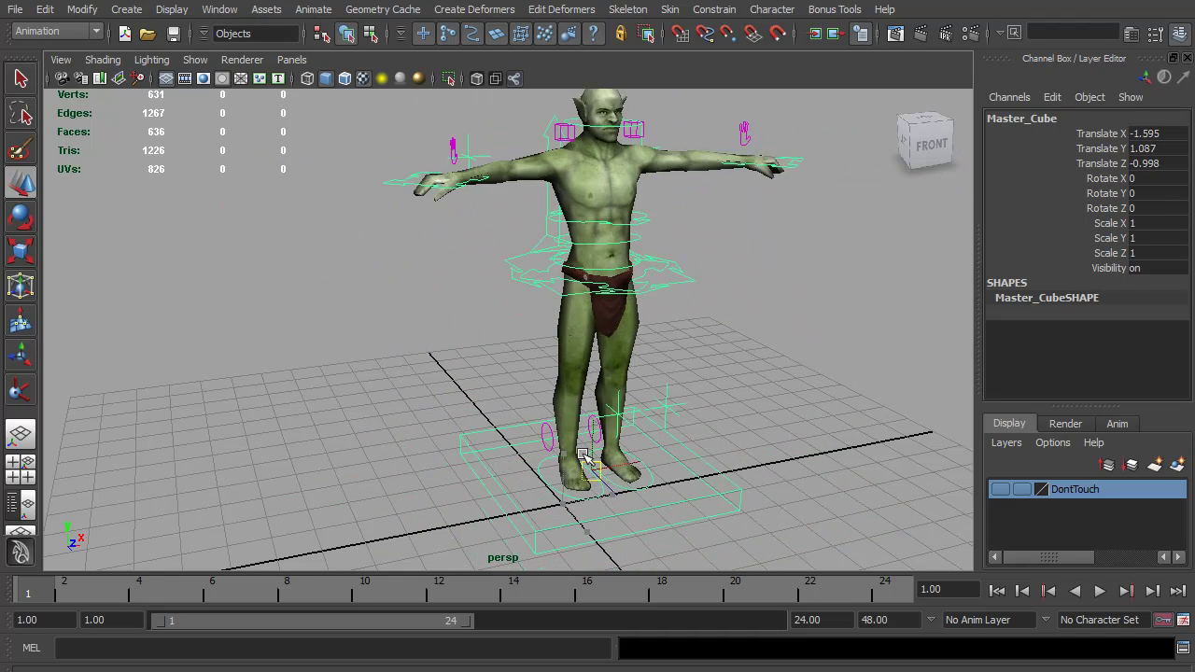
pyautogui.click(627, 327)
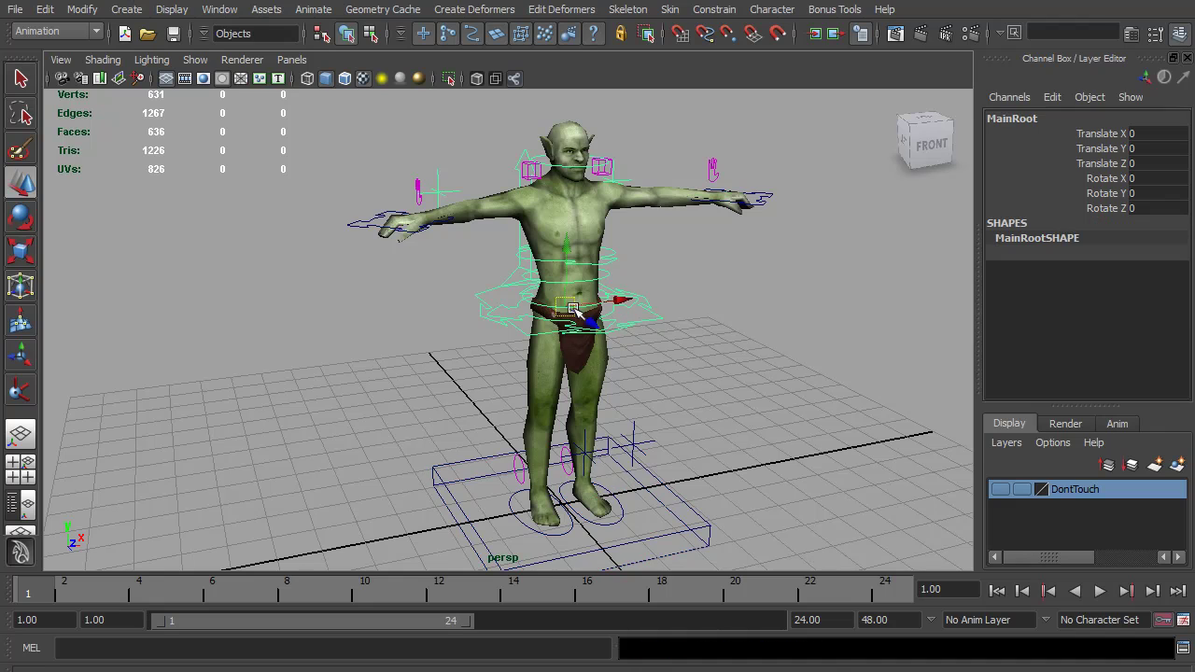
pyautogui.moveTo(581, 320)
pyautogui.mouseDown()
pyautogui.moveTo(616, 328)
pyautogui.moveTo(577, 326)
pyautogui.mouseUp()
pyautogui.hotkey('ctrl', 'z')
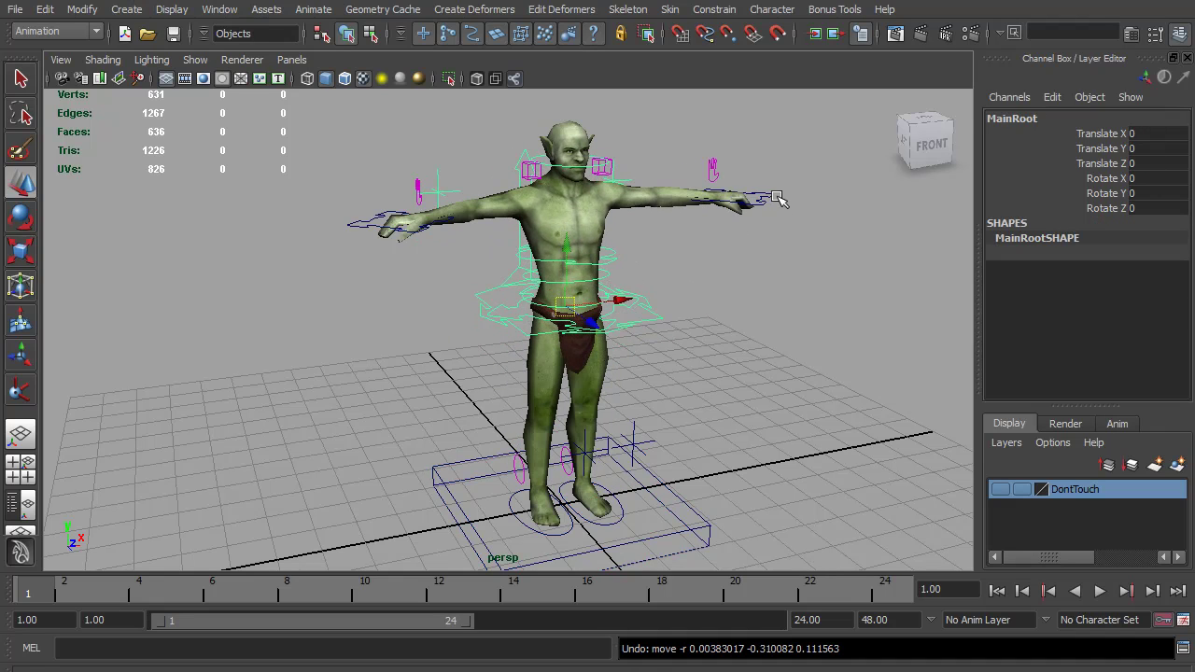
pyautogui.click(779, 195)
pyautogui.click(770, 203)
pyautogui.moveTo(711, 215); pyautogui.dragTo(687, 233)
pyautogui.hotkey('ctrl', 'z')
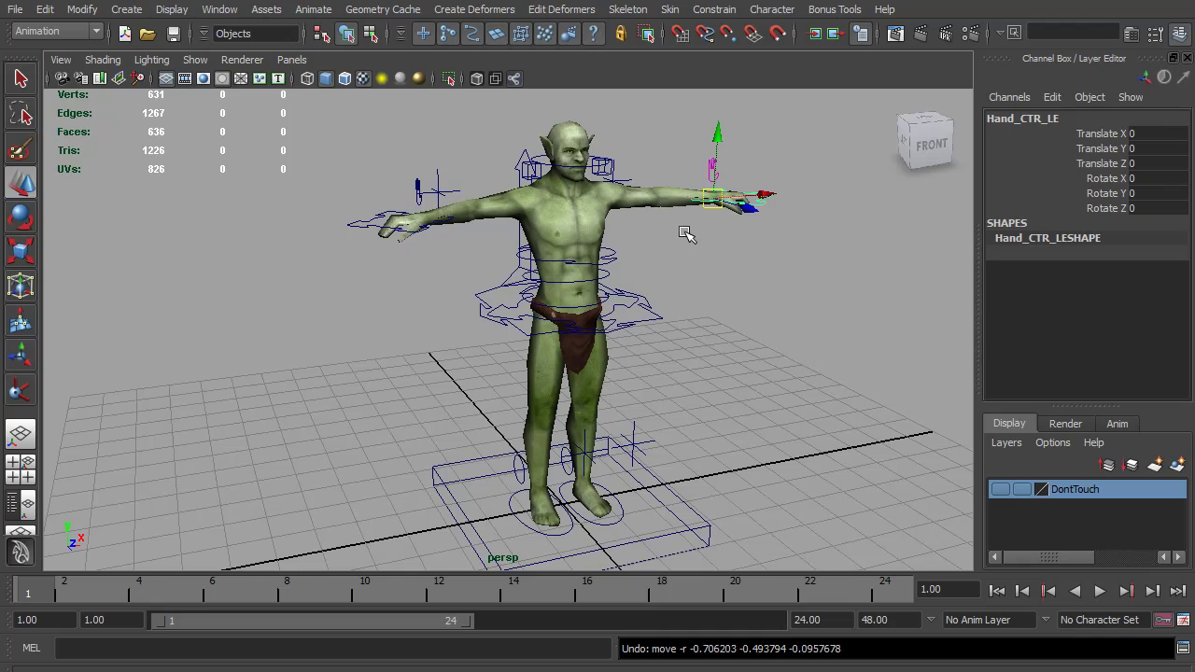
pyautogui.click(654, 312)
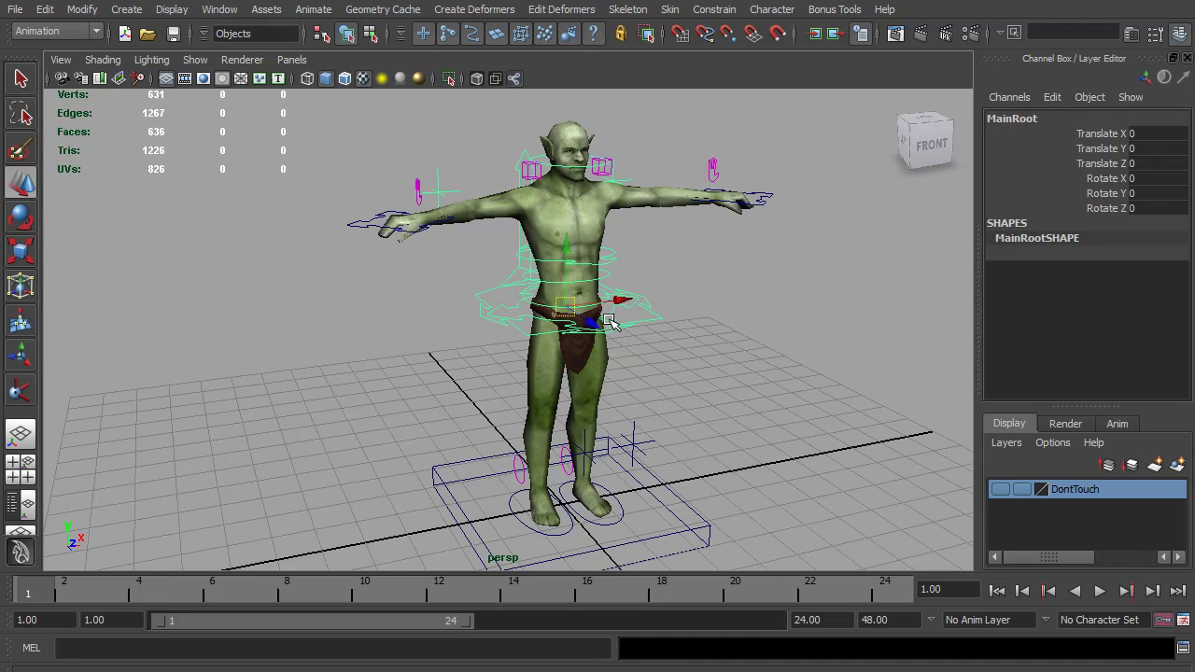
# - Rotate MainRoot to about X 17.7, Y -88.1, Z 6.1, twisting the goblin's torso sideways
pyautogui.press('e')
pyautogui.moveTo(561, 310); pyautogui.dragTo(611, 289)
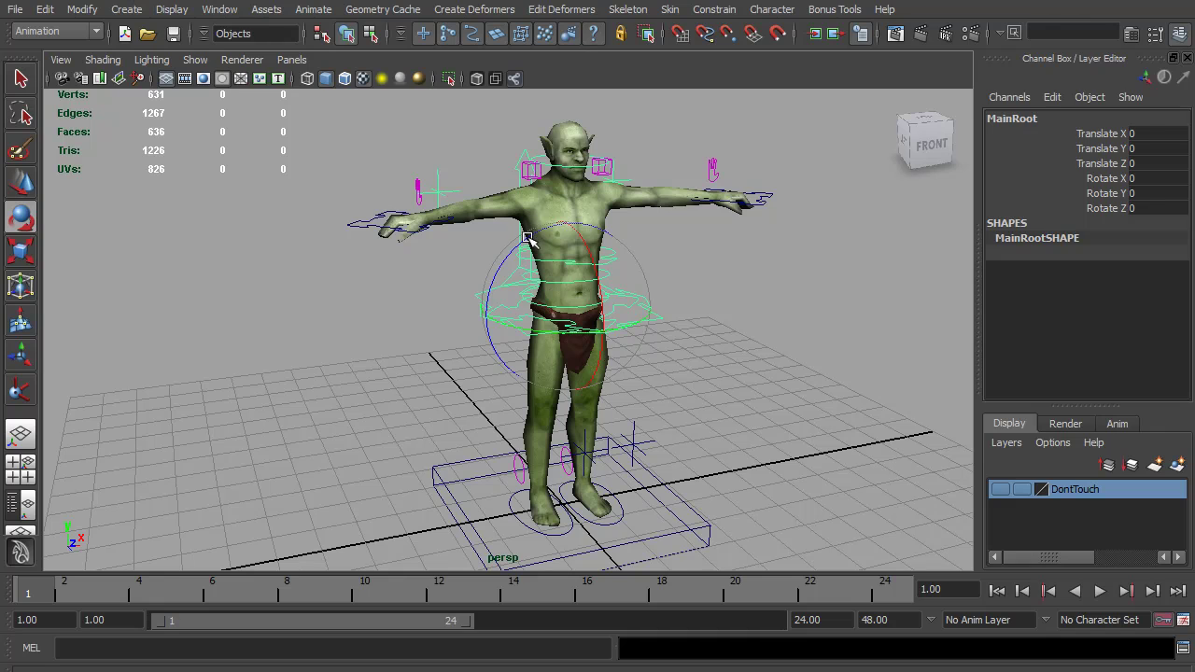
pyautogui.moveTo(527, 239); pyautogui.dragTo(494, 267)
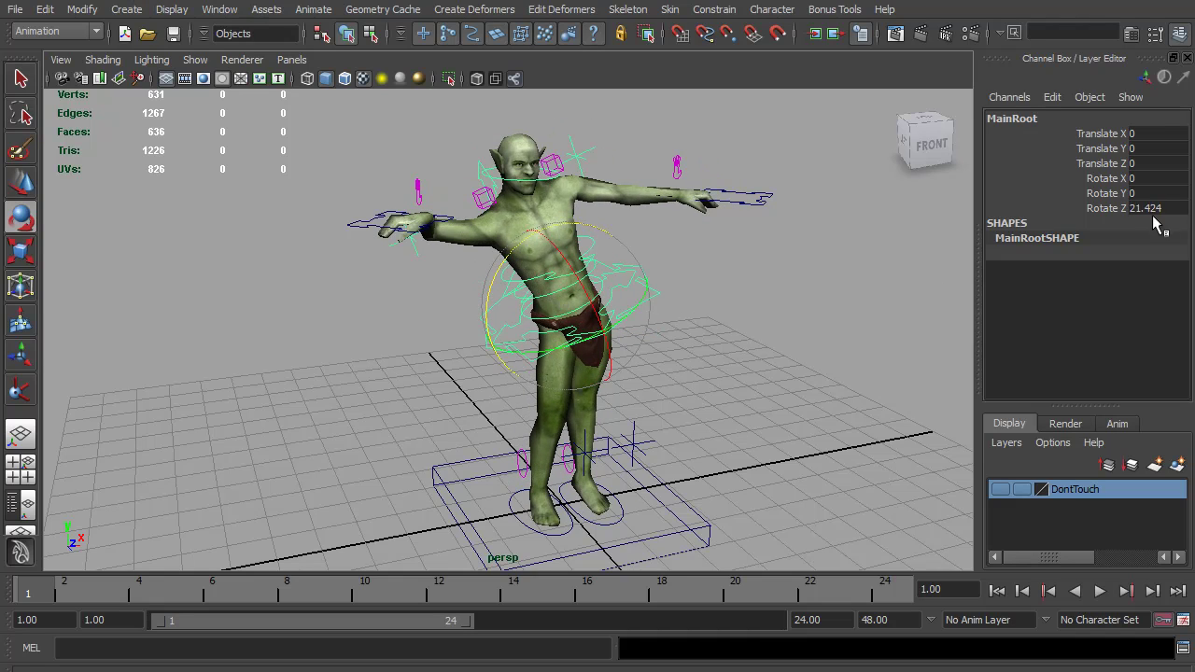
pyautogui.hotkey('ctrl', 'z')
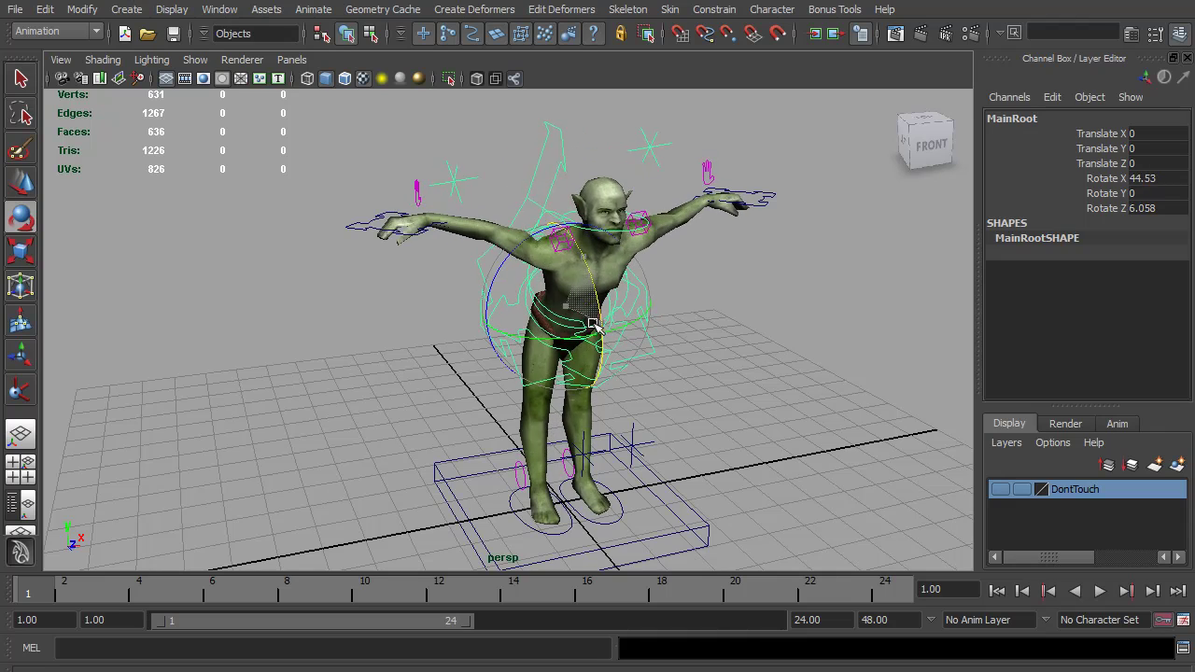
pyautogui.moveTo(590, 302); pyautogui.dragTo(588, 322)
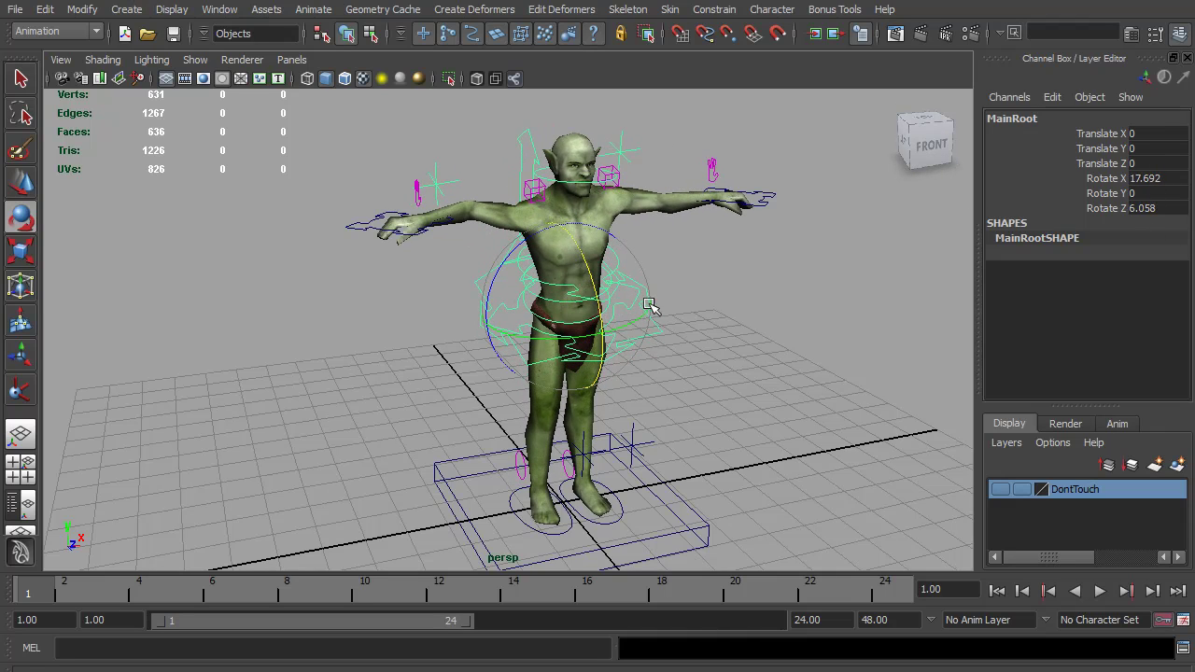
pyautogui.moveTo(635, 323); pyautogui.dragTo(604, 328)
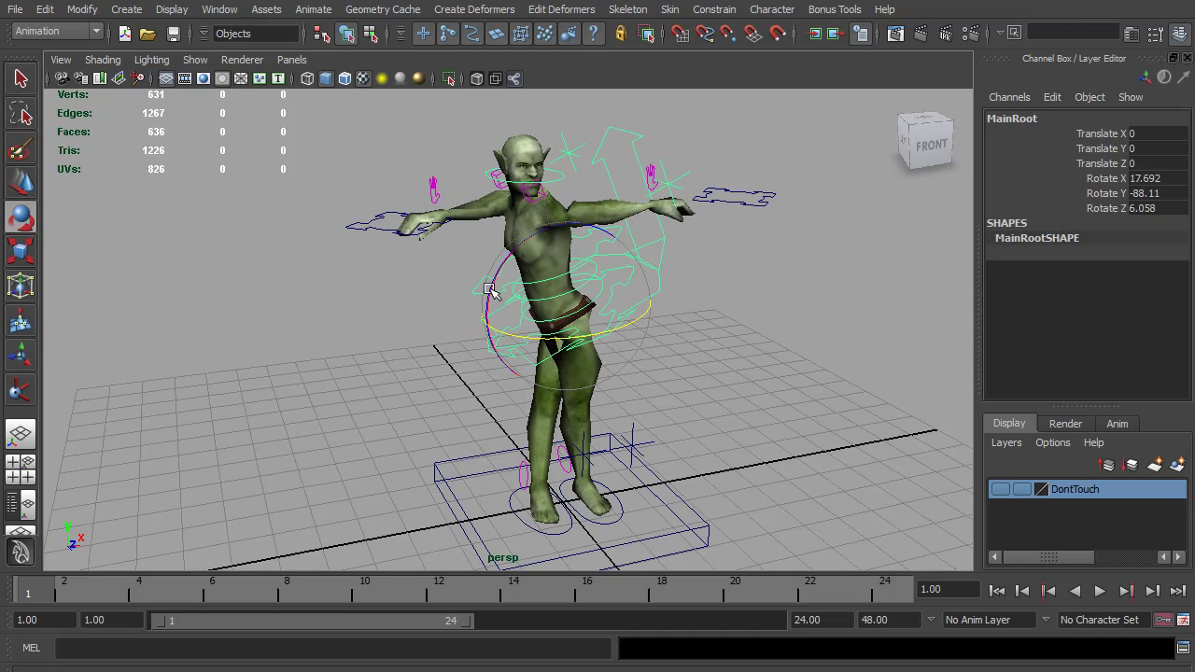
# - Switch the rotate manipulator to Local axes and test-rotate the torso
pyautogui.keyDown('alt'); pyautogui.moveTo(500, 273); pyautogui.dragTo(578, 267); pyautogui.keyUp('alt')
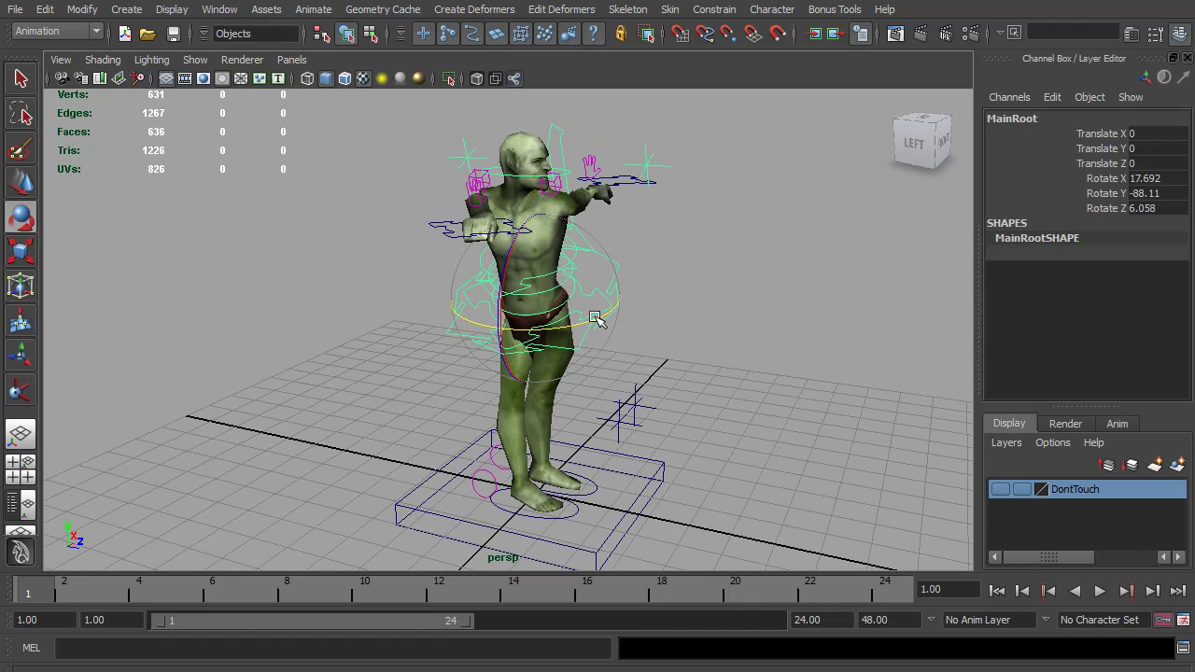
pyautogui.keyDown('alt'); pyautogui.moveTo(677, 353); pyautogui.dragTo(628, 349); pyautogui.keyUp('alt')
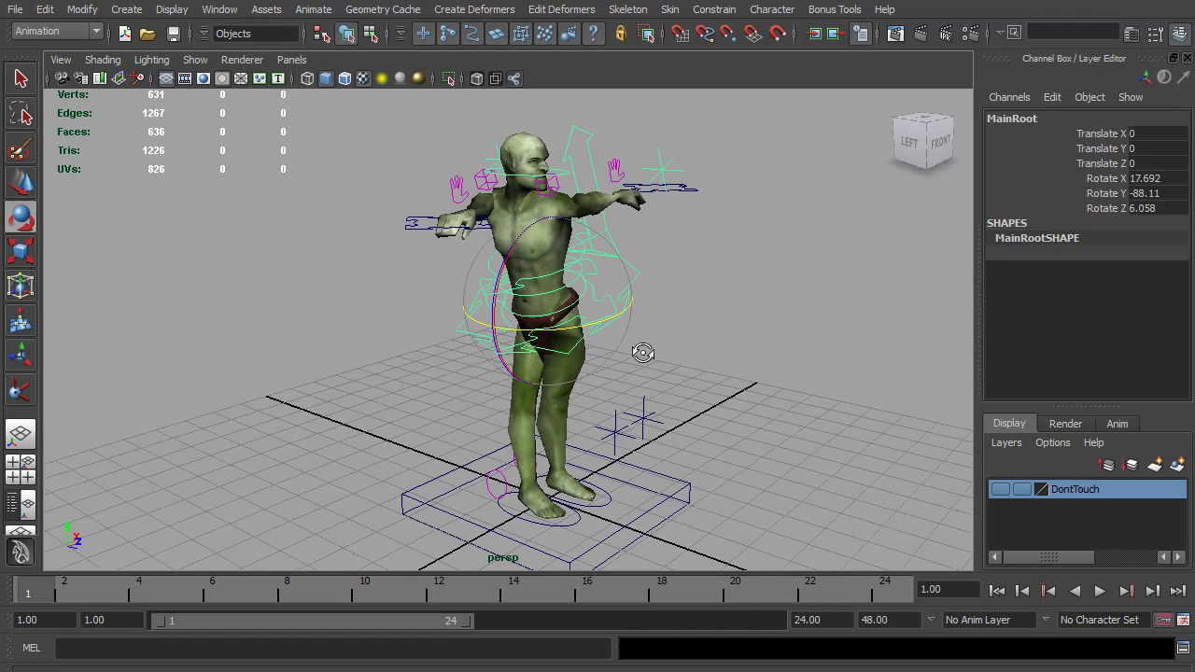
pyautogui.click(555, 287)
pyautogui.click(509, 264)
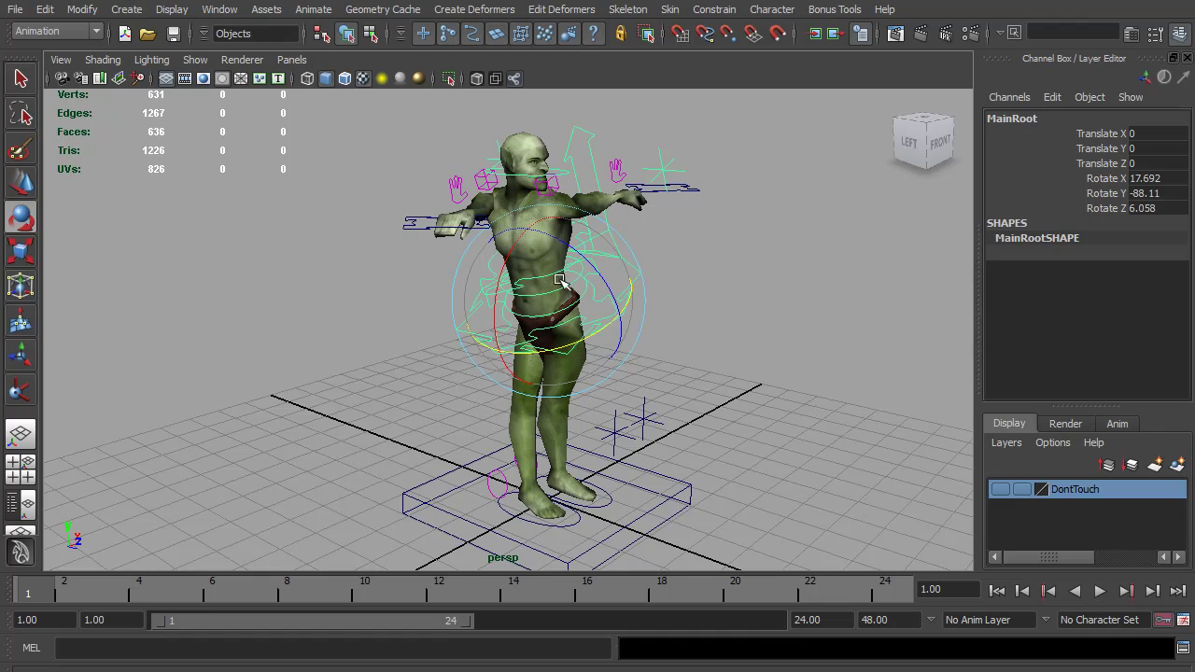
pyautogui.moveTo(579, 256)
pyautogui.mouseDown()
pyautogui.moveTo(603, 286)
pyautogui.moveTo(574, 254)
pyautogui.moveTo(595, 284)
pyautogui.moveTo(560, 258)
pyautogui.moveTo(597, 291)
pyautogui.moveTo(558, 261)
pyautogui.moveTo(563, 271)
pyautogui.mouseUp()
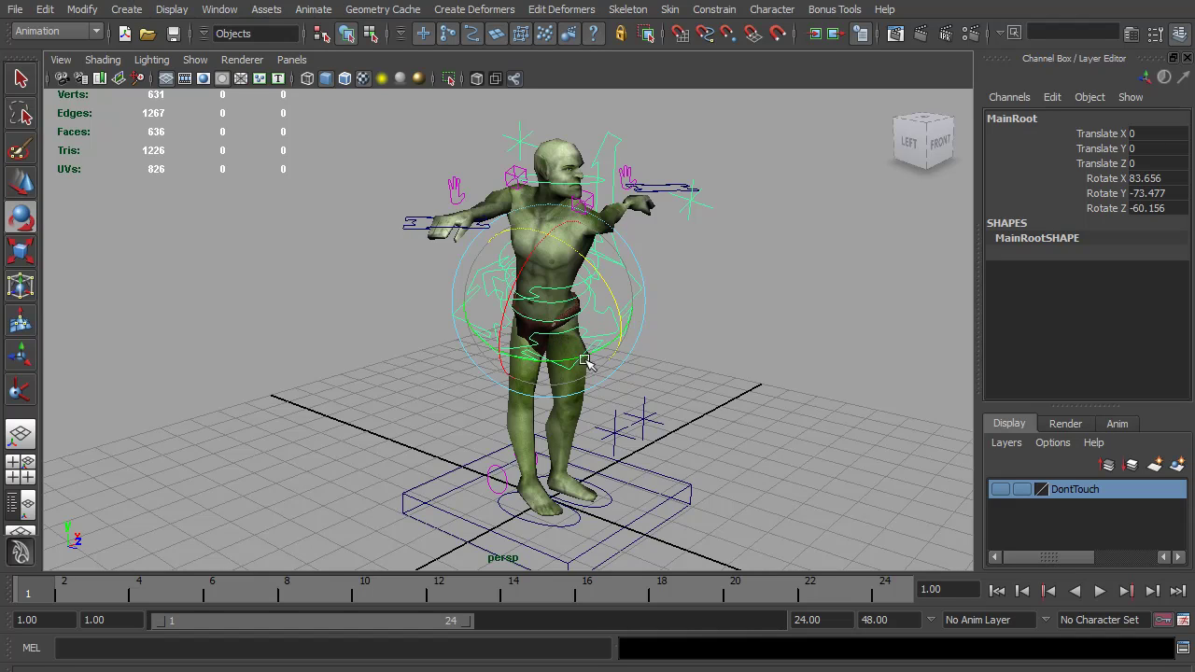
# - Set MainRoot's Rotate X, Y and Z to 0 in the Channel Box
pyautogui.moveTo(1153, 178); pyautogui.dragTo(1153, 211)
pyautogui.write('0')
pyautogui.press('Return')
pyautogui.keyDown('alt'); pyautogui.moveTo(755, 395); pyautogui.dragTo(476, 358); pyautogui.keyUp('alt')
pyautogui.keyDown('alt'); pyautogui.moveTo(476, 357); pyautogui.dragTo(634, 348, button='right'); pyautogui.keyUp('alt')
pyautogui.hotkey('ctrl', 'z')
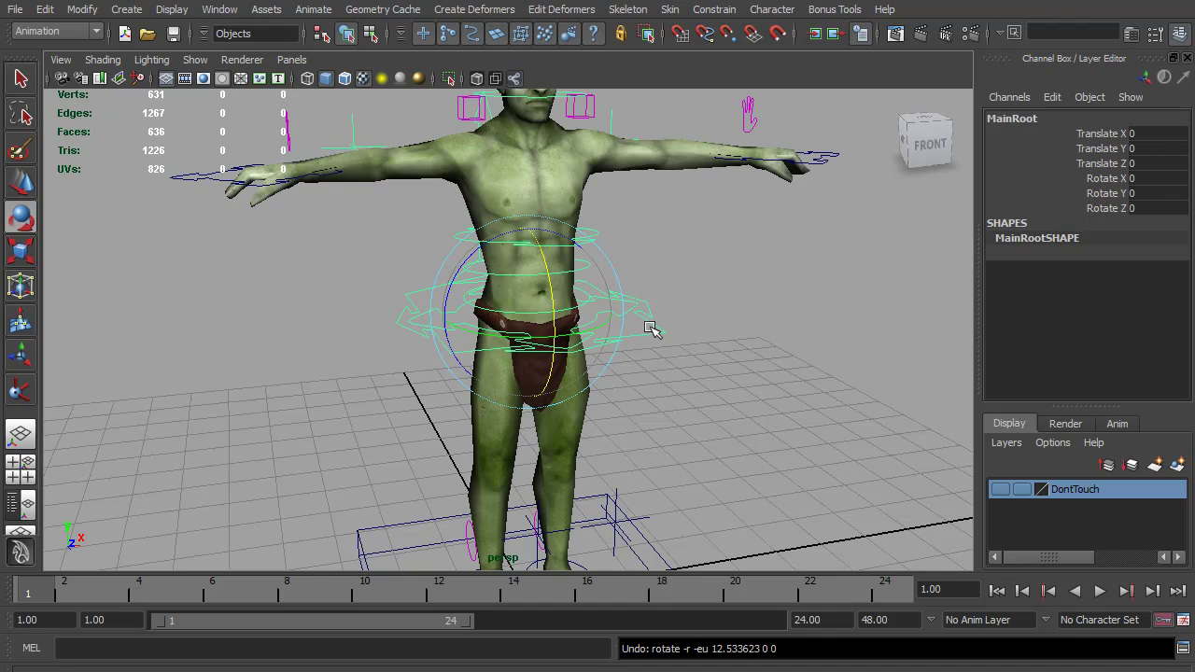
# - Open MainRoot in the Attribute Editor and tilt the torso to Rotate Z -18.302
pyautogui.hotkey('ctrl', 'a')
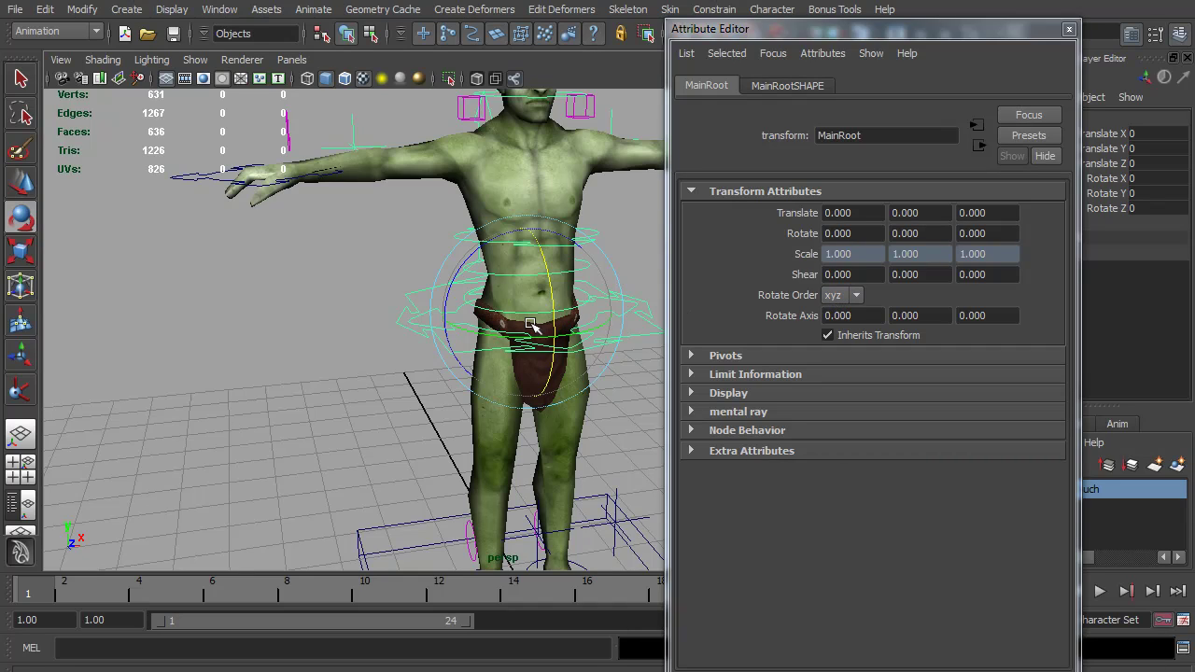
pyautogui.moveTo(533, 318); pyautogui.dragTo(580, 299, button='right')
pyautogui.moveTo(479, 248); pyautogui.dragTo(580, 276)
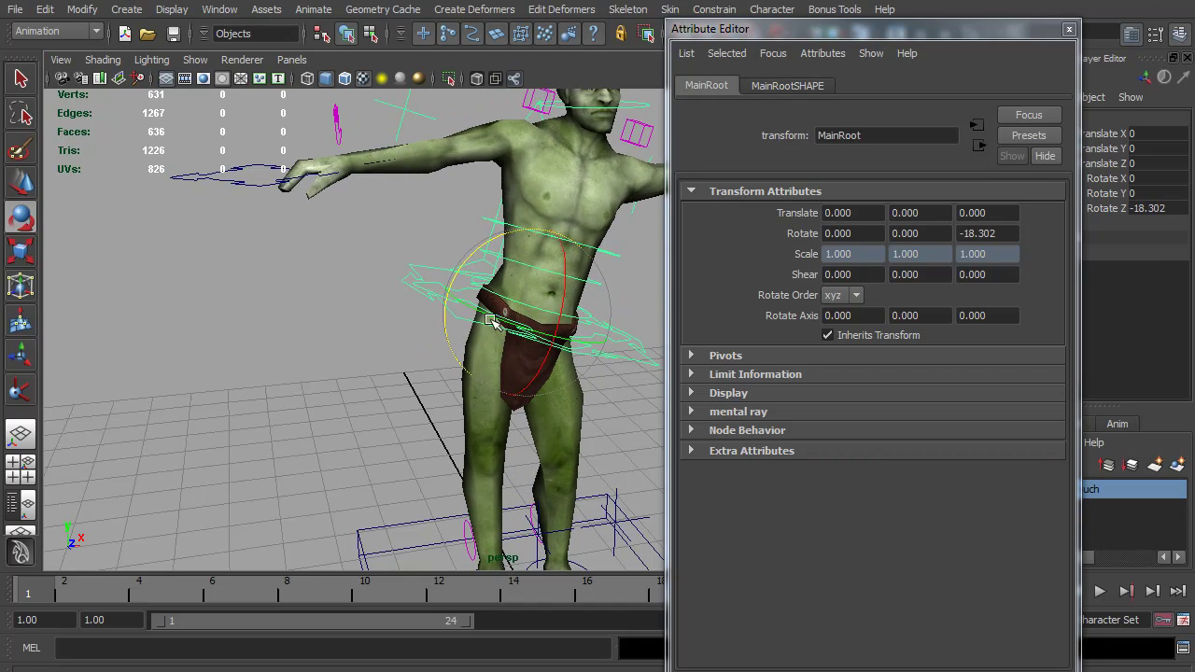
# - Test-tilt MainRoot, then zero its Rotate X, Y and Z in the Channel Box
pyautogui.click(831, 297)
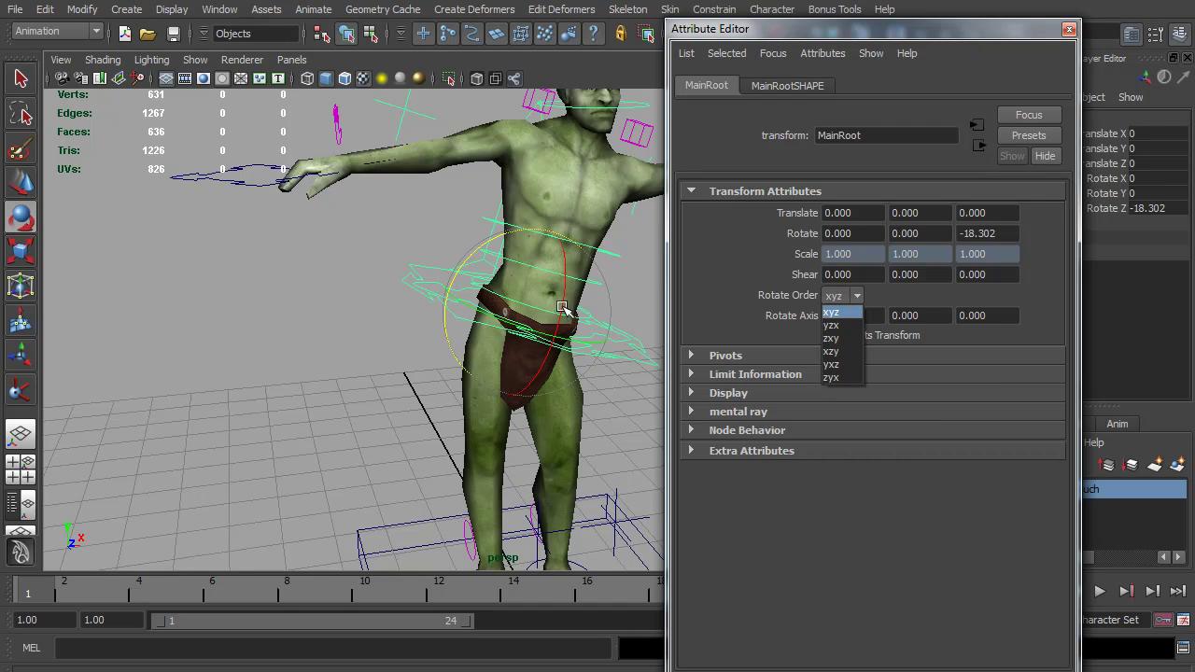
pyautogui.moveTo(563, 308); pyautogui.dragTo(549, 331)
pyautogui.hotkey('ctrl', 'z')
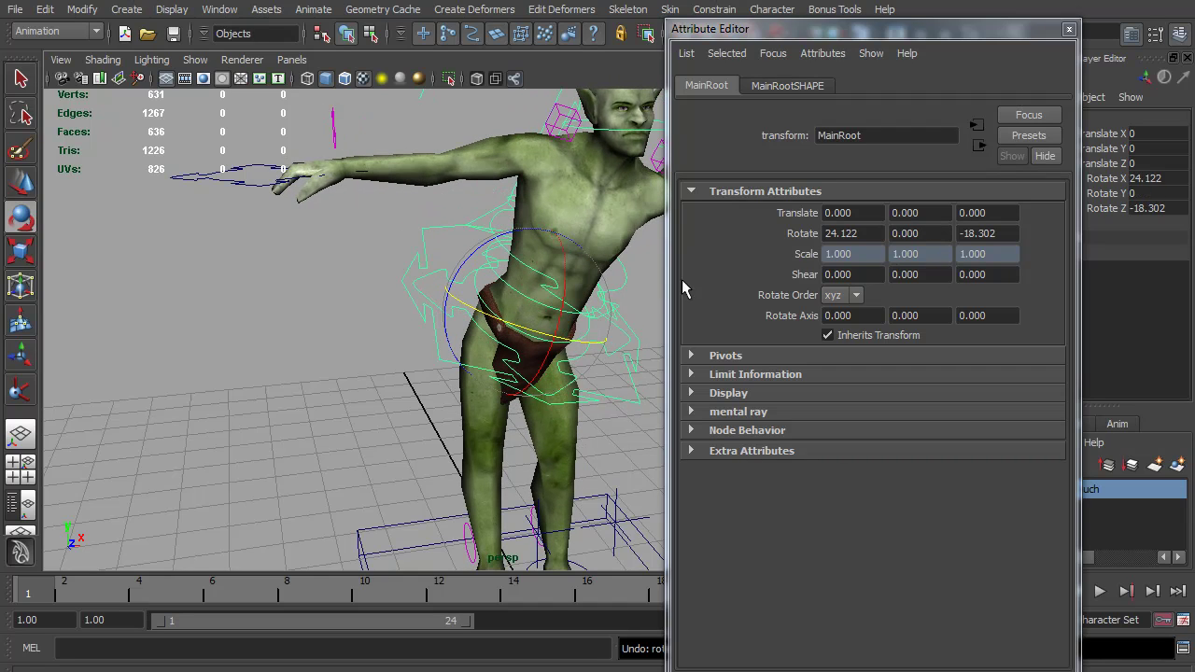
pyautogui.moveTo(1123, 178); pyautogui.dragTo(1156, 208)
pyautogui.write('0')
pyautogui.press('Return')
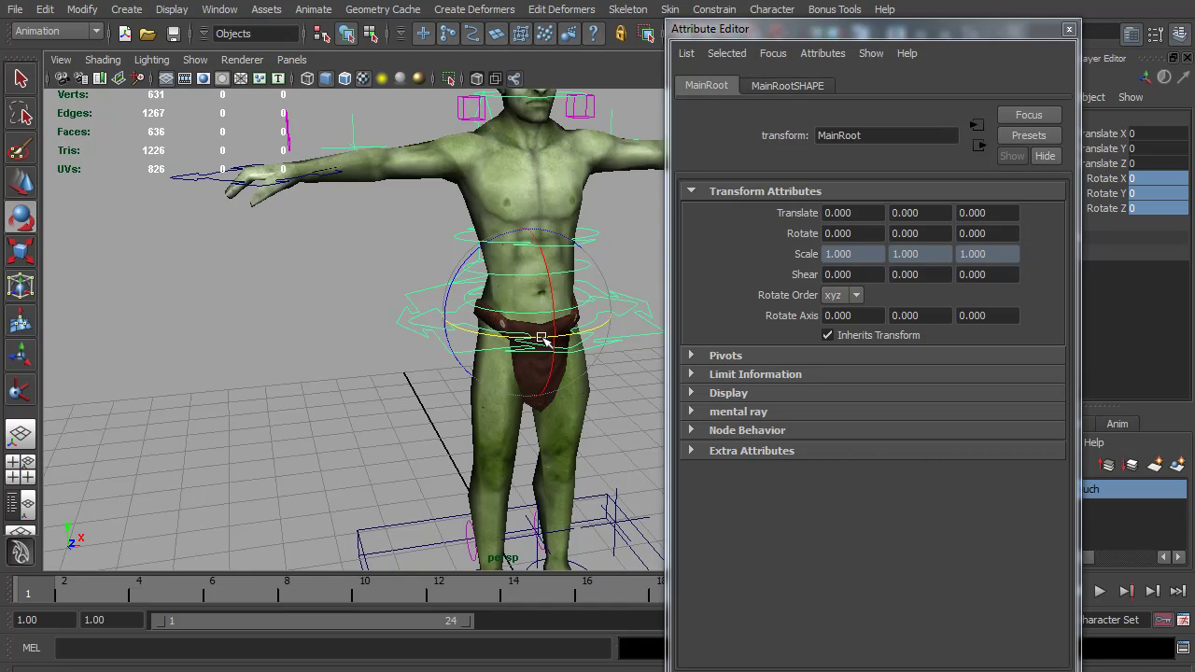
# - Test-rotate MainRoot around Y, Z and X, undoing each tilt
pyautogui.moveTo(540, 338); pyautogui.dragTo(493, 329)
pyautogui.hotkey('ctrl', 'z')
pyautogui.moveTo(479, 249); pyautogui.dragTo(546, 286)
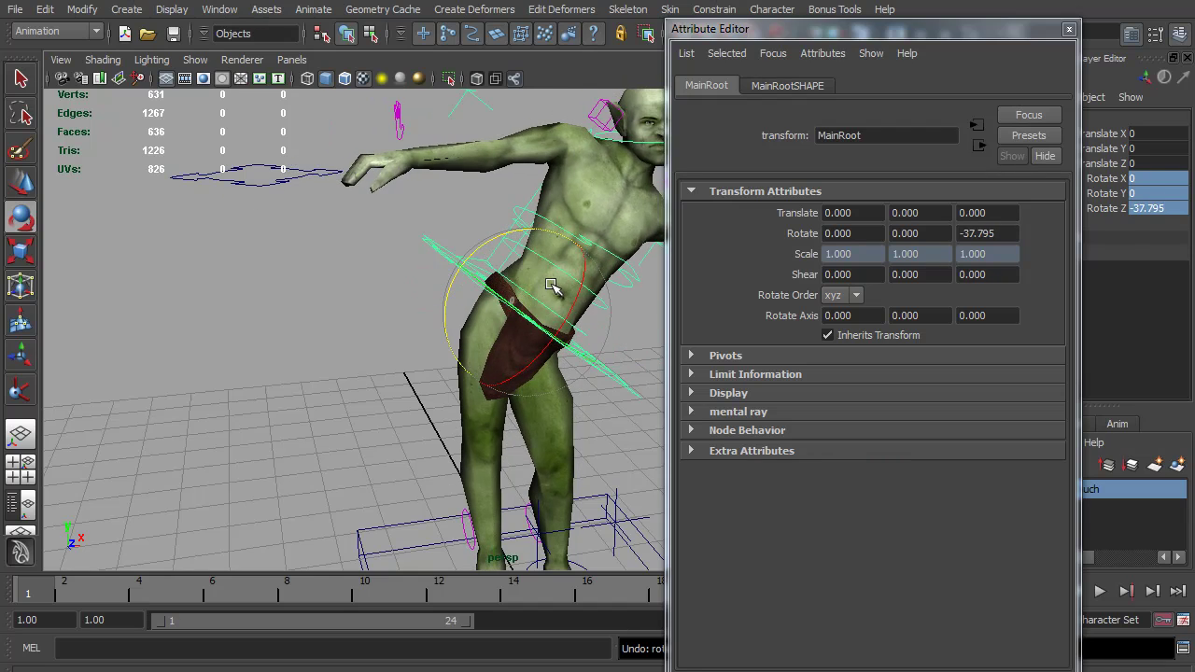
pyautogui.hotkey('ctrl', 'z')
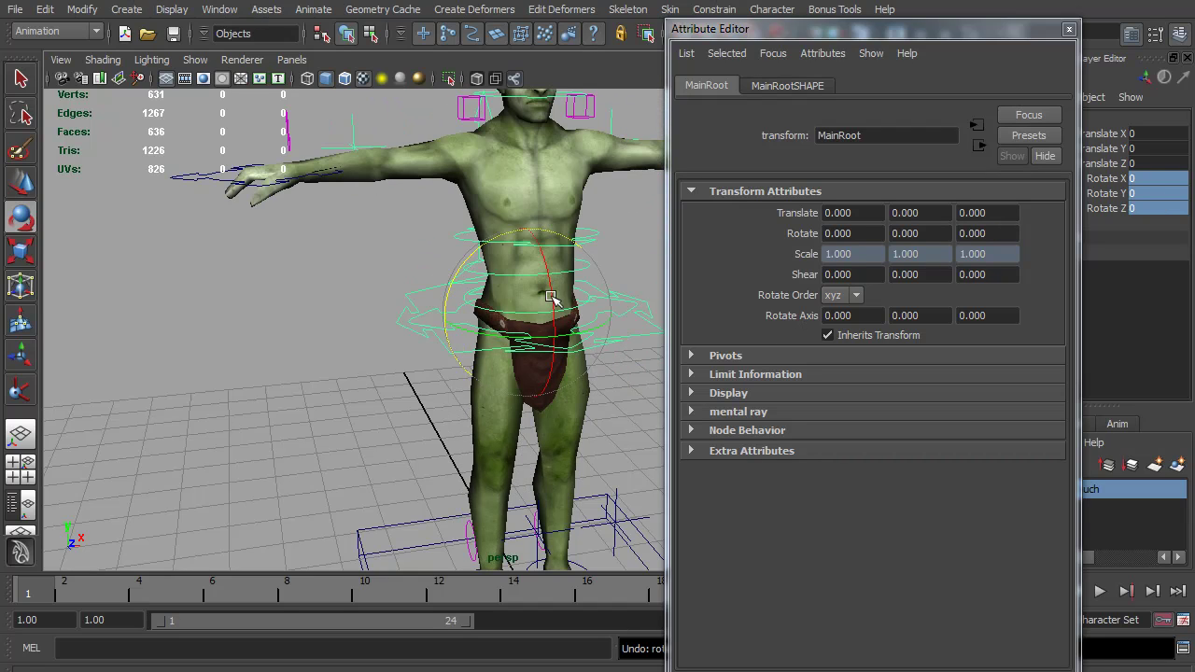
pyautogui.moveTo(551, 297)
pyautogui.mouseDown()
pyautogui.moveTo(550, 277)
pyautogui.moveTo(553, 304)
pyautogui.mouseUp()
pyautogui.hotkey('ctrl', 'z')
pyautogui.click(855, 295)
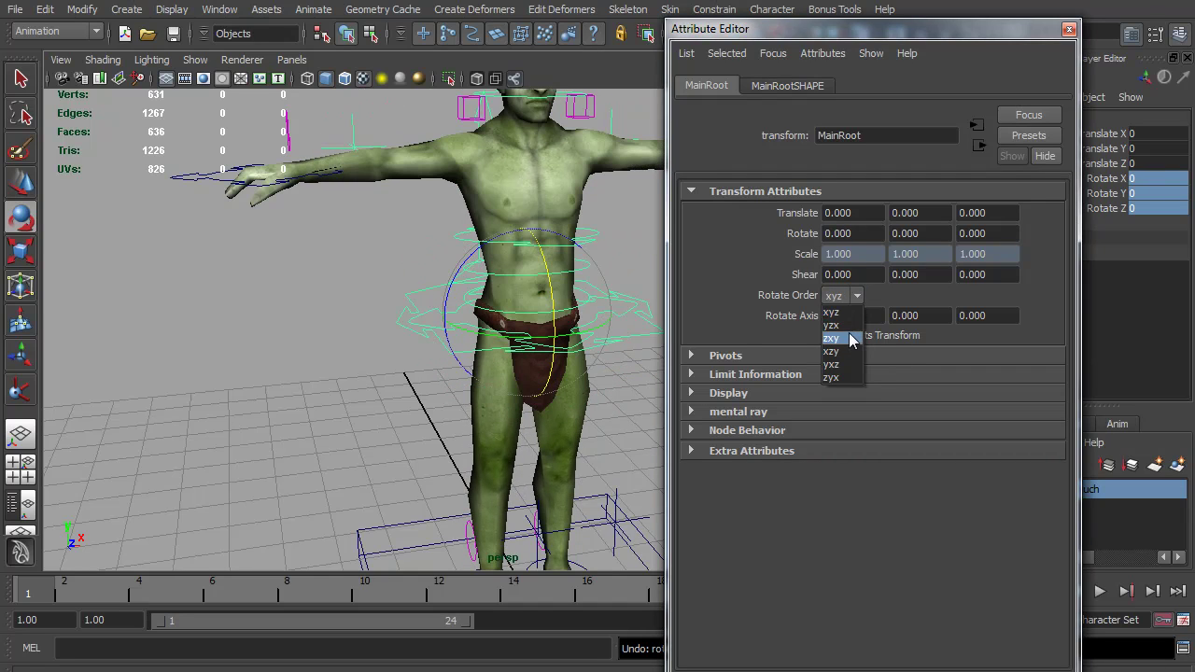
# - Set MainRoot's rotate order to zxy and test-rotate it around Y, X and Z
pyautogui.click(833, 338)
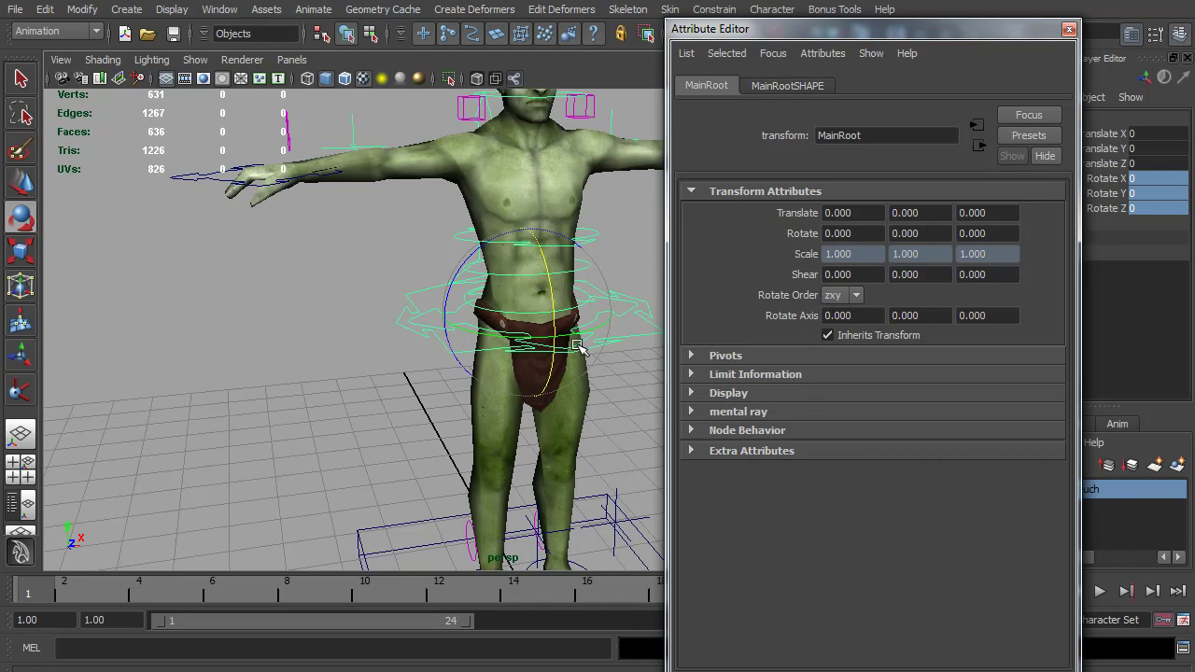
pyautogui.moveTo(580, 333); pyautogui.dragTo(560, 317)
pyautogui.hotkey('ctrl', 'z')
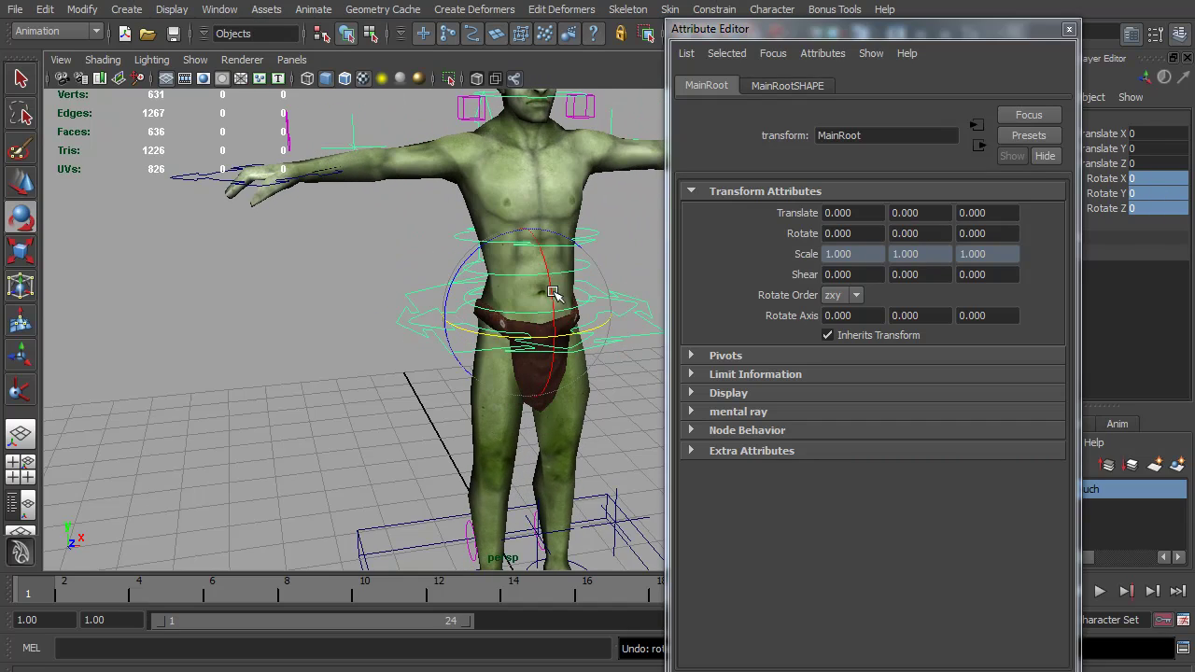
pyautogui.moveTo(549, 277); pyautogui.dragTo(519, 277)
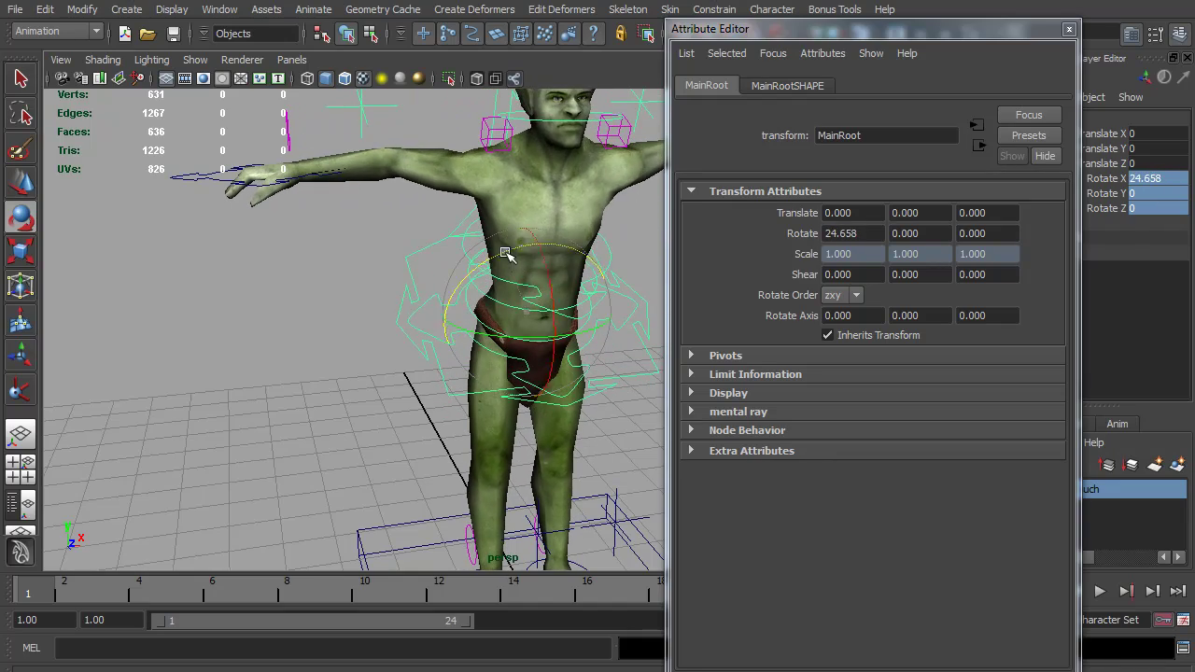
pyautogui.moveTo(504, 253); pyautogui.dragTo(533, 280)
pyautogui.hotkey('ctrl', 'z')
pyautogui.hotkey('ctrl', 'z')
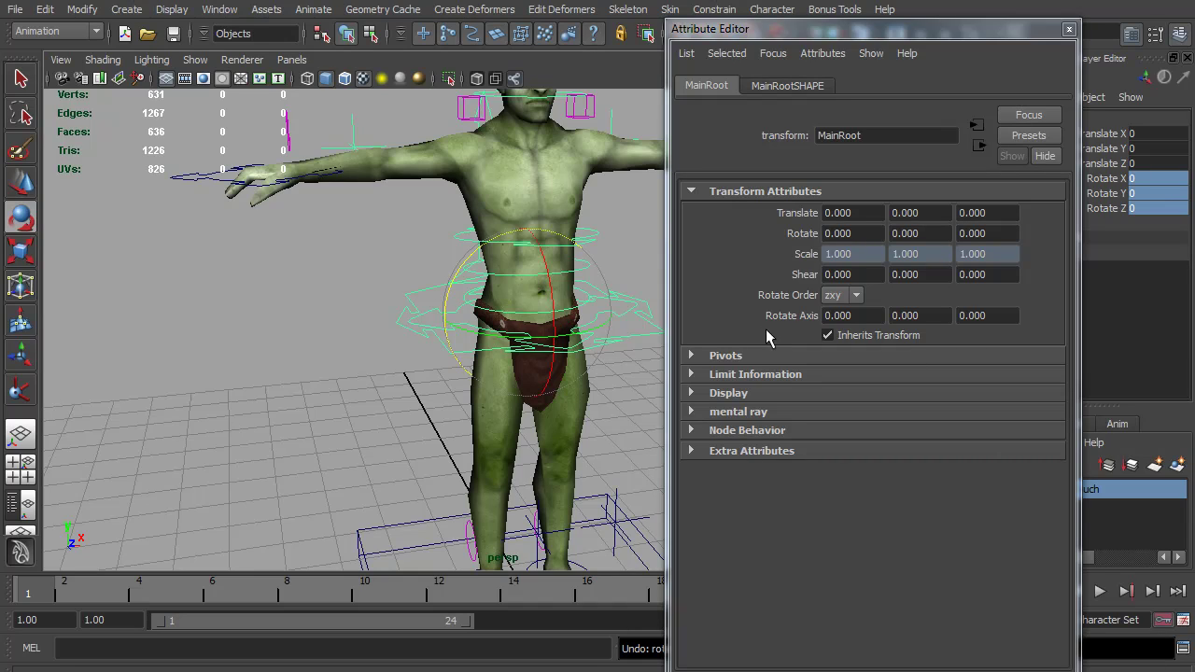
pyautogui.keyDown('alt'); pyautogui.moveTo(605, 360); pyautogui.dragTo(526, 392, button='right'); pyautogui.keyUp('alt')
# - Set the rotate order of IK_Foot_CTR_LE and IK_Foot_CTR_RI to zxy
pyautogui.click(514, 496)
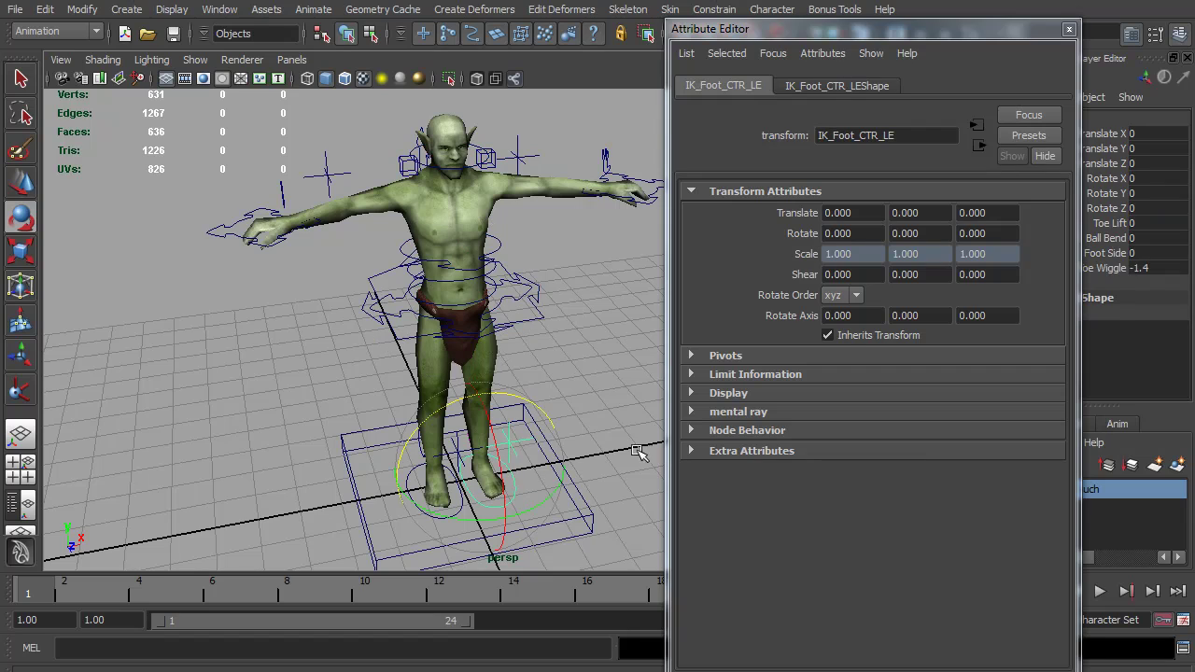
pyautogui.click(854, 295)
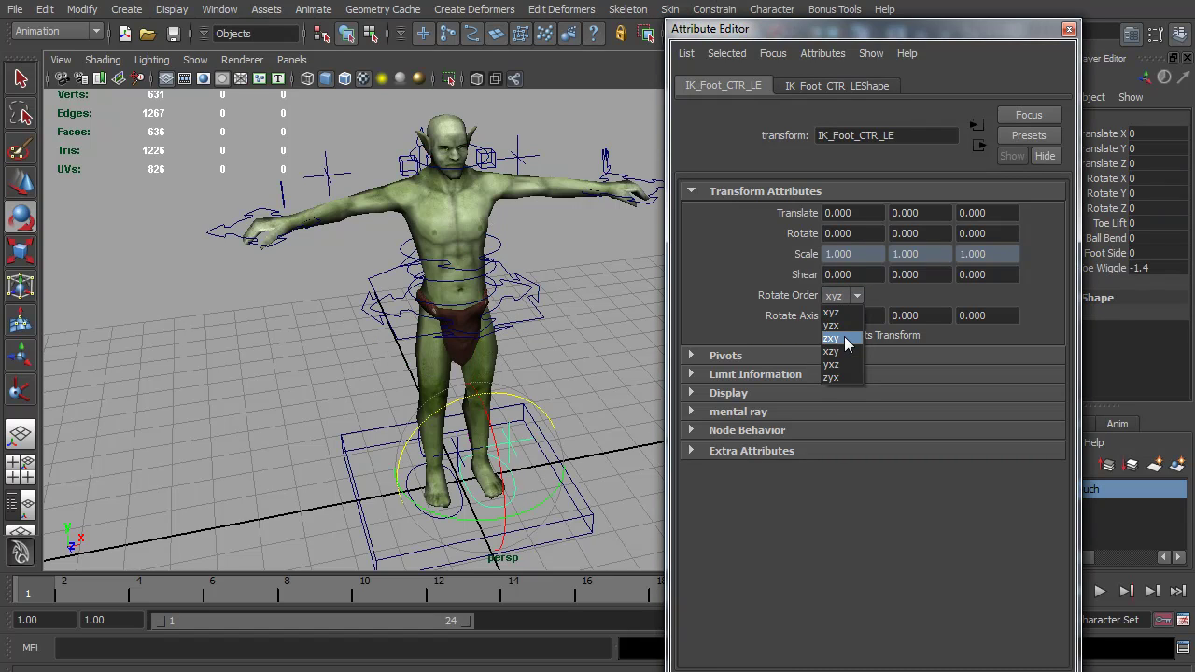
pyautogui.click(847, 339)
pyautogui.click(445, 523)
pyautogui.click(454, 523)
pyautogui.click(856, 296)
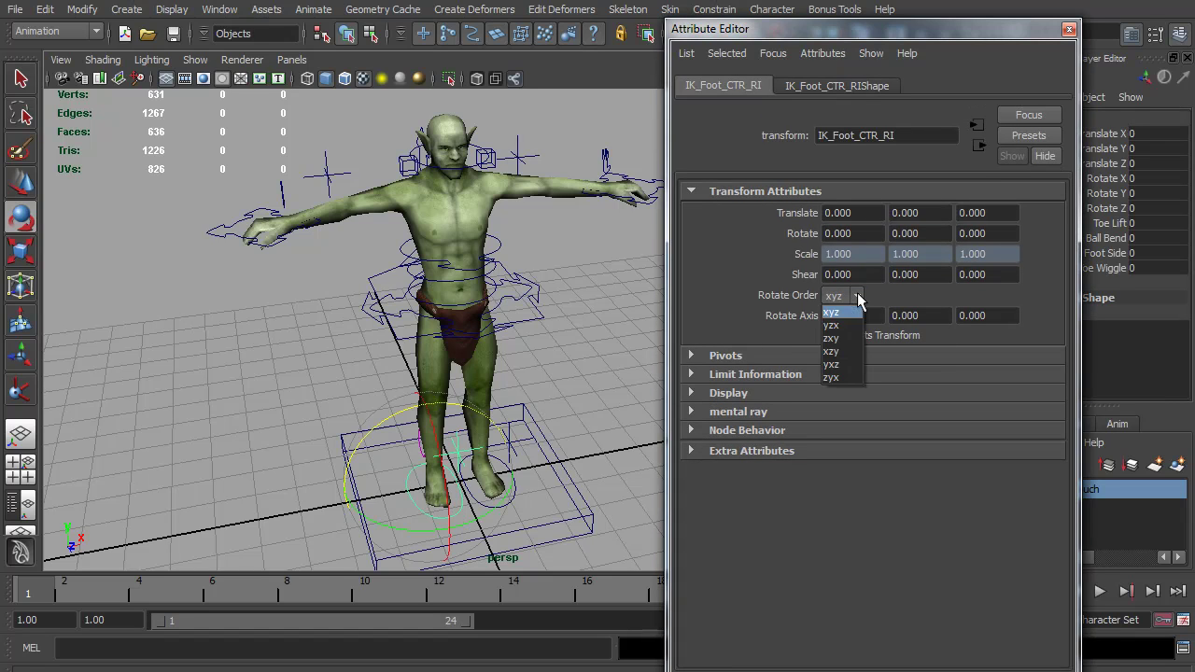
pyautogui.click(847, 339)
# - Give Hand_CTR_RI a zxy rotate order and bend it down to Rotate Z 74.448
pyautogui.keyDown('alt'); pyautogui.moveTo(385, 265); pyautogui.dragTo(317, 298); pyautogui.keyUp('alt')
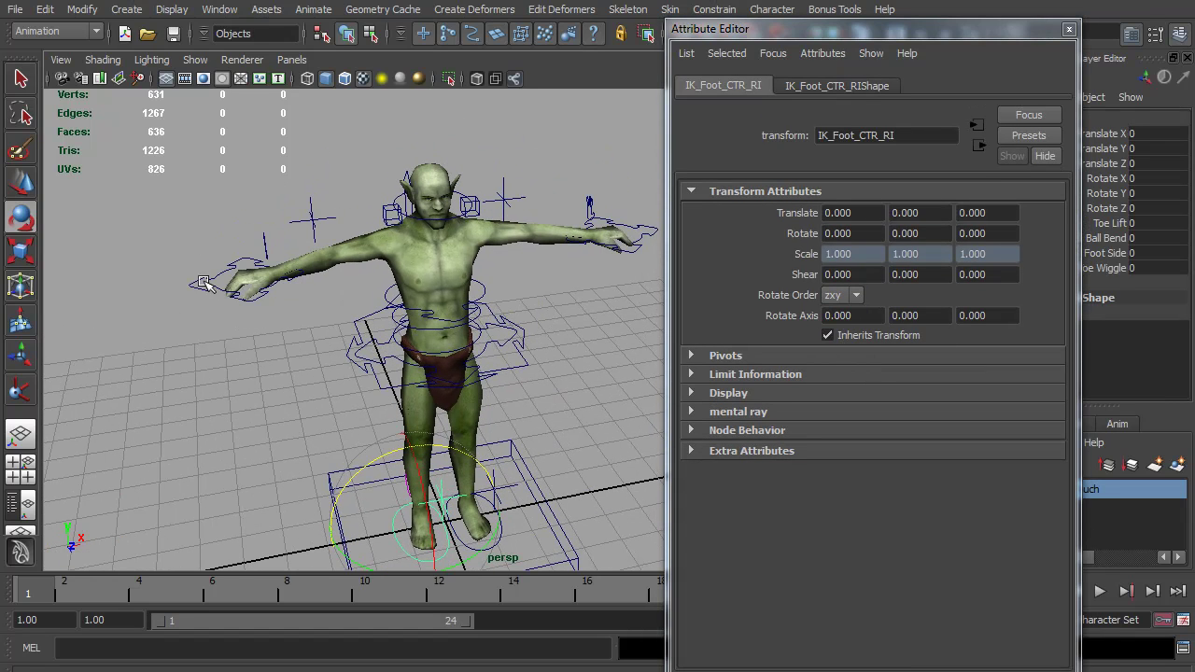
pyautogui.moveTo(187, 269); pyautogui.dragTo(218, 353)
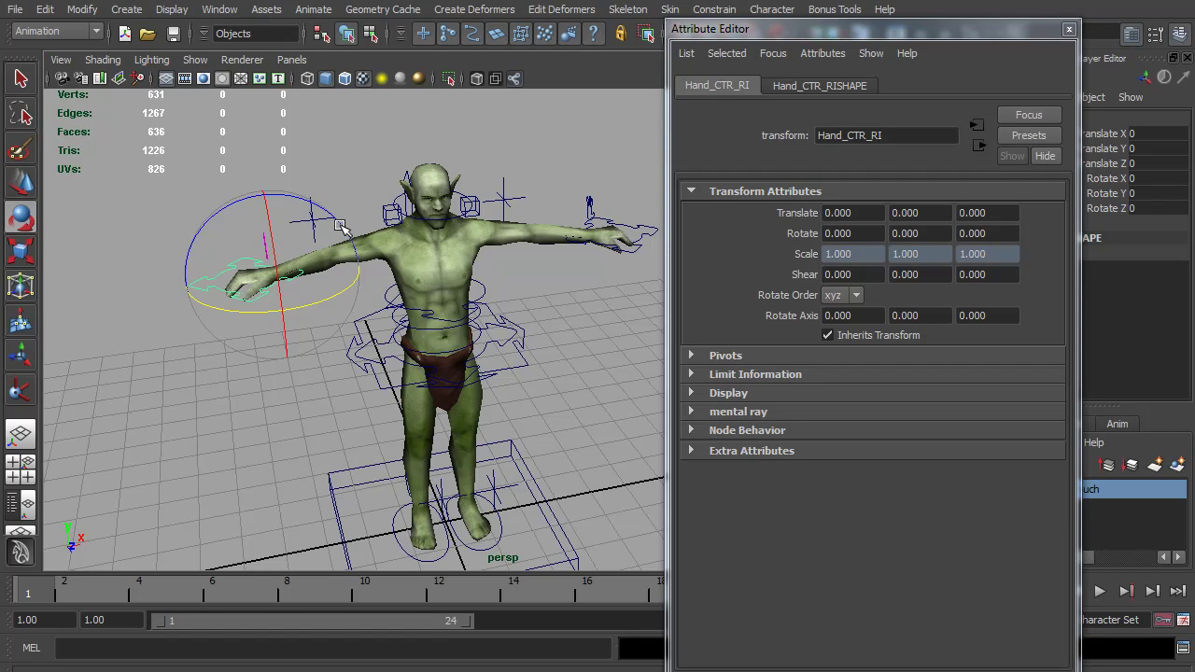
pyautogui.click(850, 295)
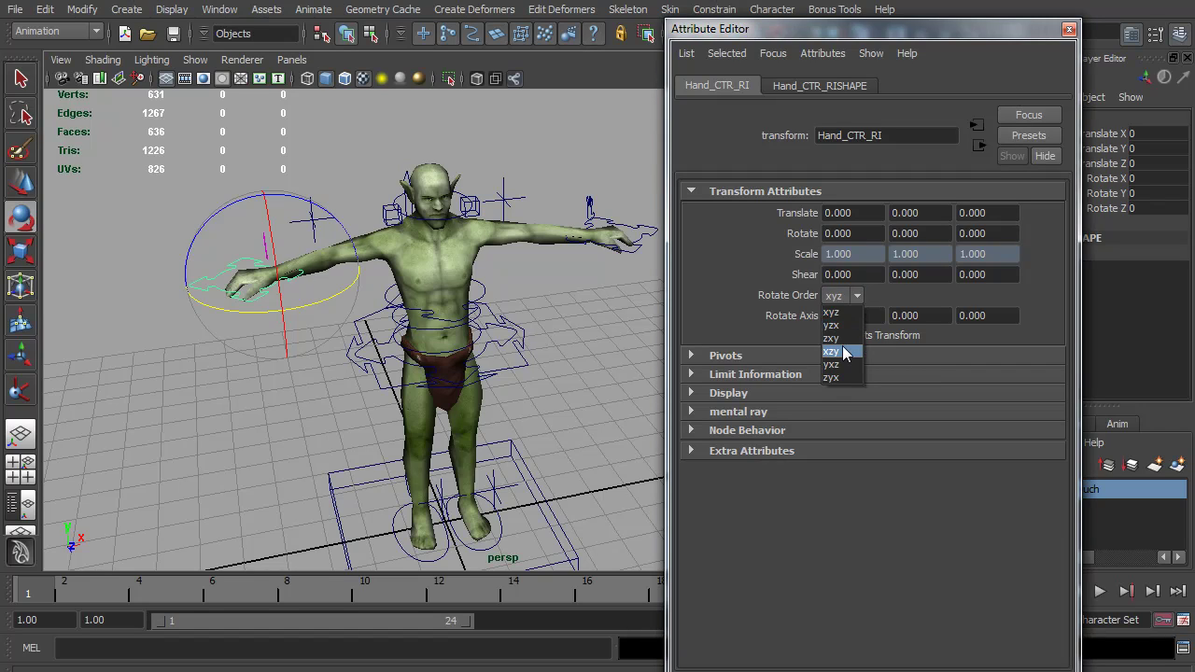
pyautogui.click(844, 338)
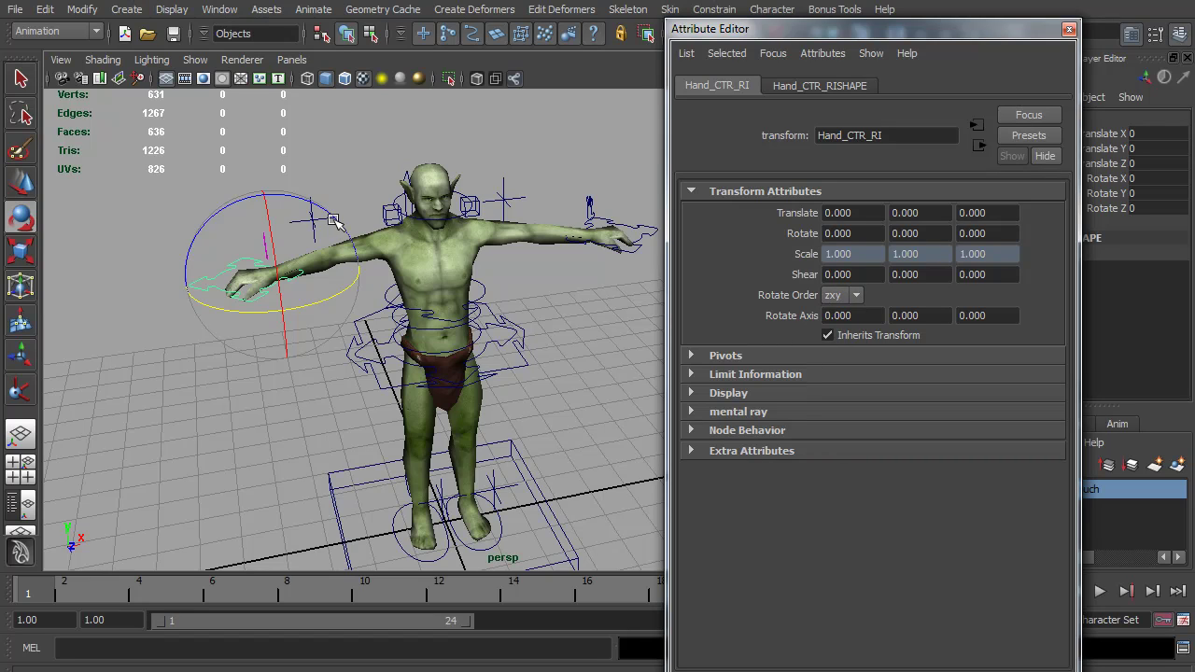
pyautogui.moveTo(337, 222)
pyautogui.mouseDown()
pyautogui.moveTo(272, 196)
pyautogui.moveTo(235, 206)
pyautogui.moveTo(250, 220)
pyautogui.mouseUp()
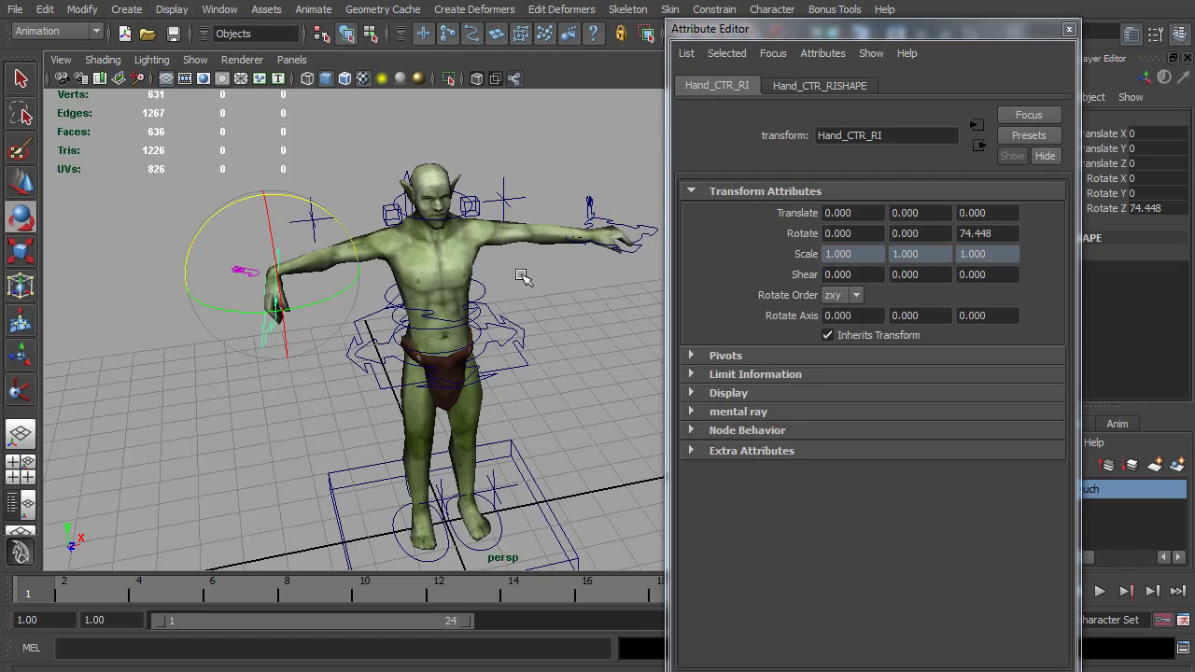
# - Undo the right-hand bend and set Hand_CTR_LE's rotate order to zxy
pyautogui.hotkey('ctrl', 'z')
pyautogui.click(649, 231)
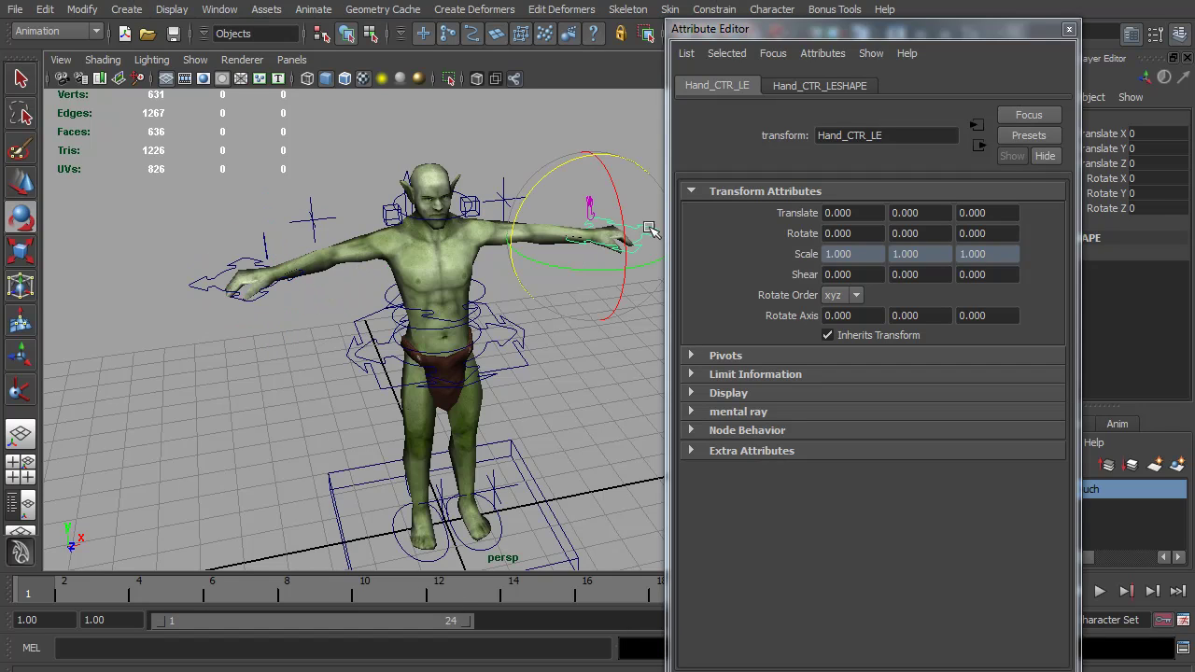
pyautogui.click(850, 295)
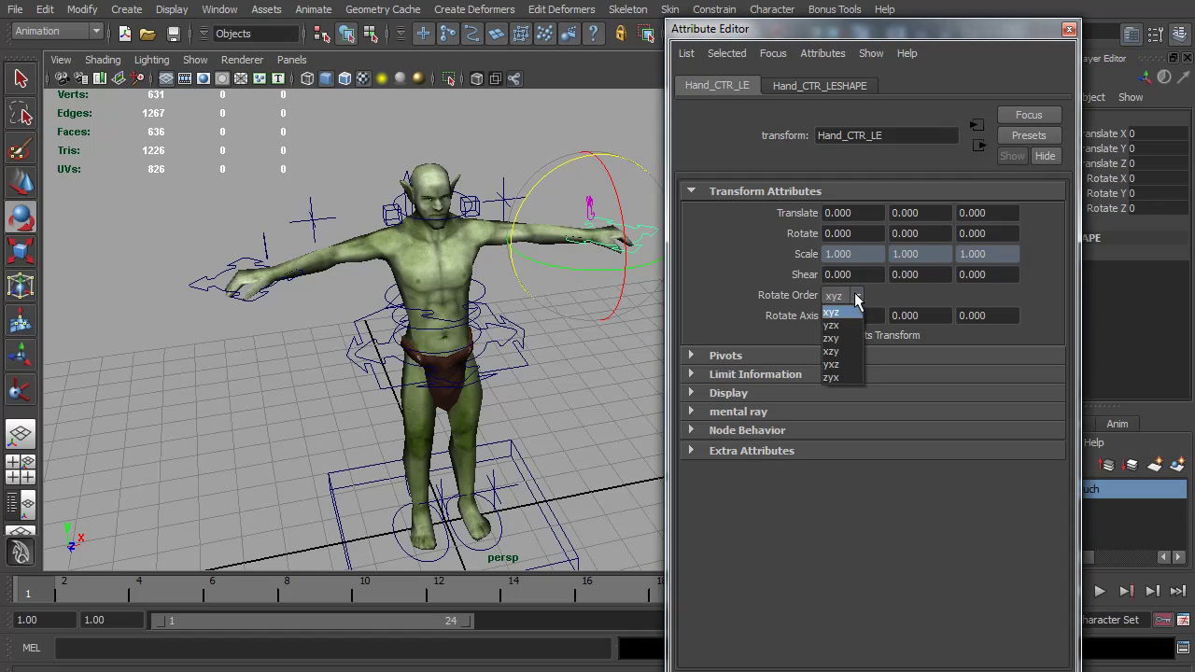
pyautogui.click(833, 338)
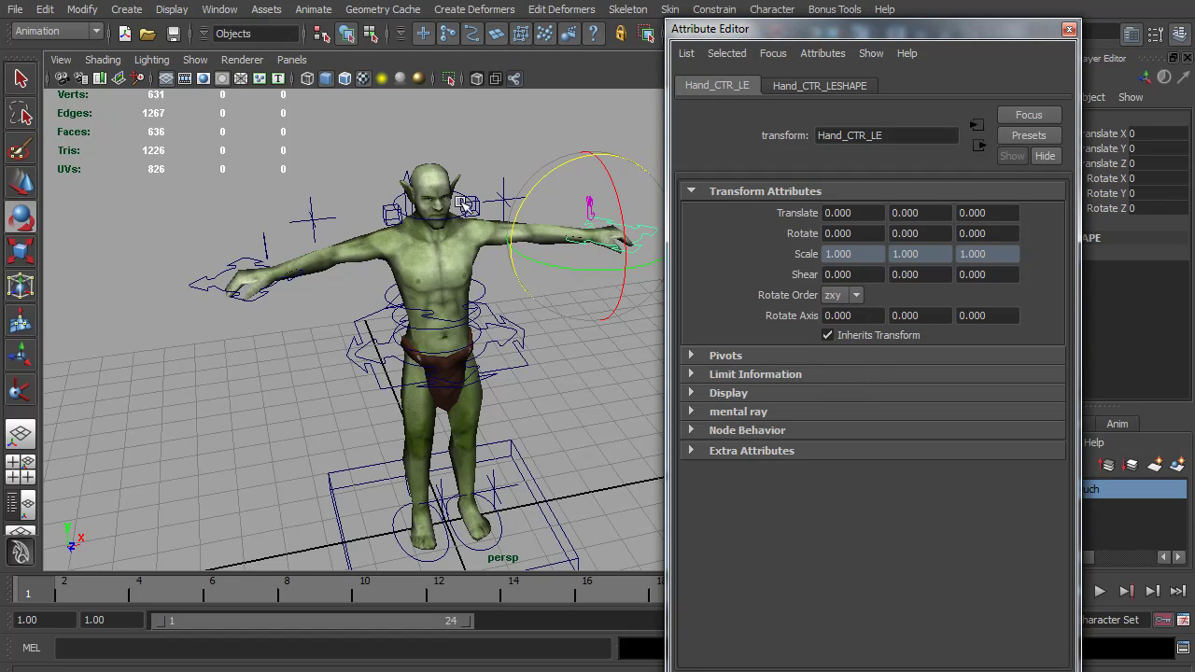
# - Test-turn Head_CTR, undo it, set its rotate order to zxy, then deselect
pyautogui.click(396, 196)
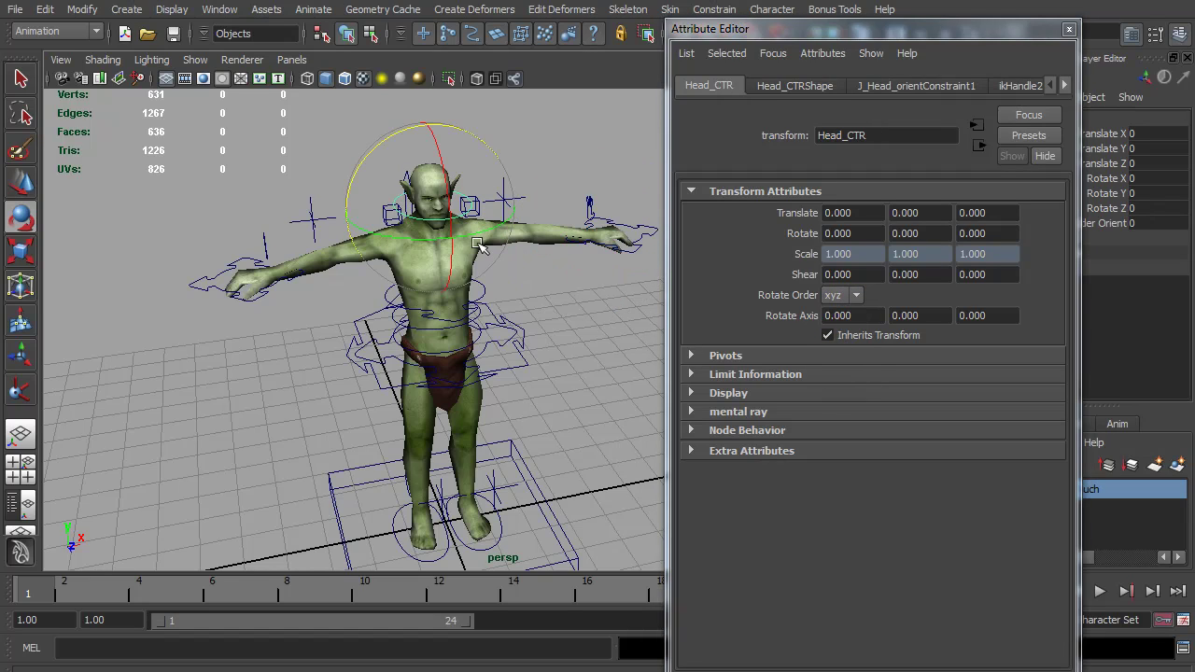
pyautogui.moveTo(486, 233); pyautogui.dragTo(427, 237)
pyautogui.hotkey('ctrl', 'z')
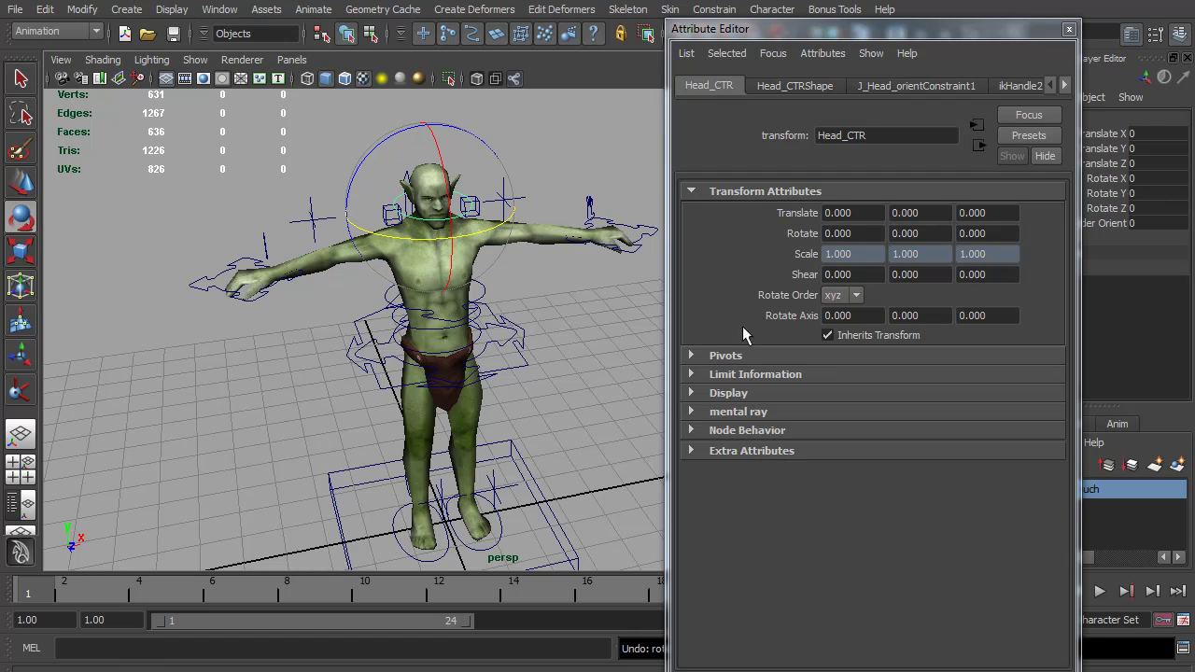
pyautogui.click(856, 296)
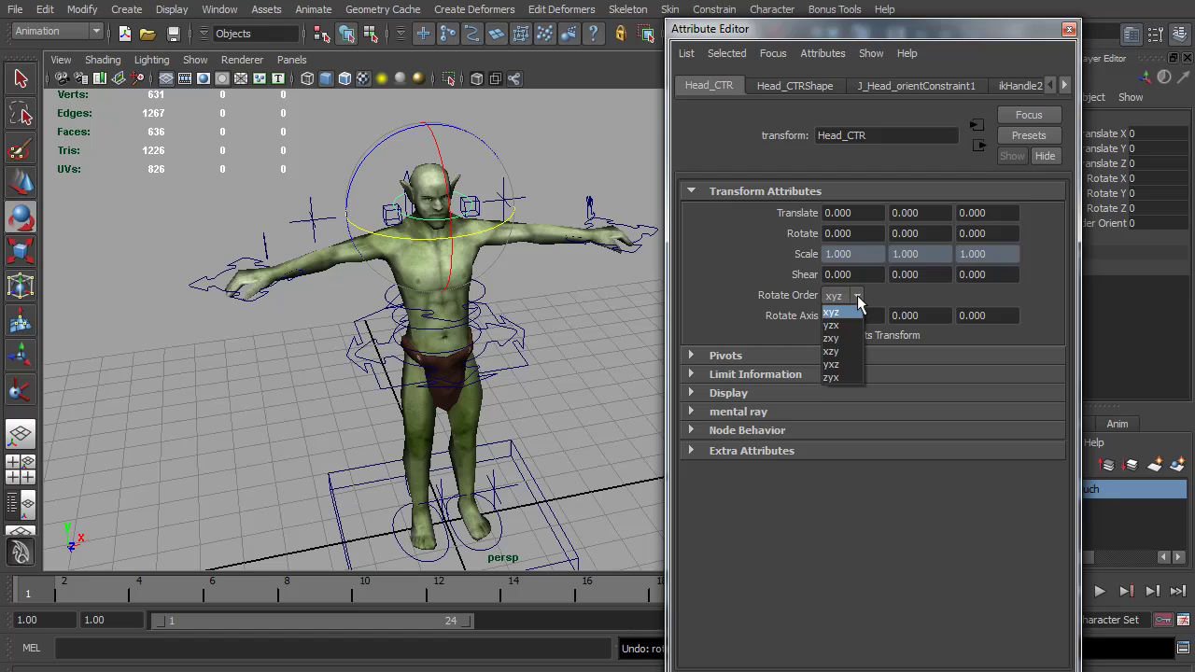
pyautogui.click(831, 338)
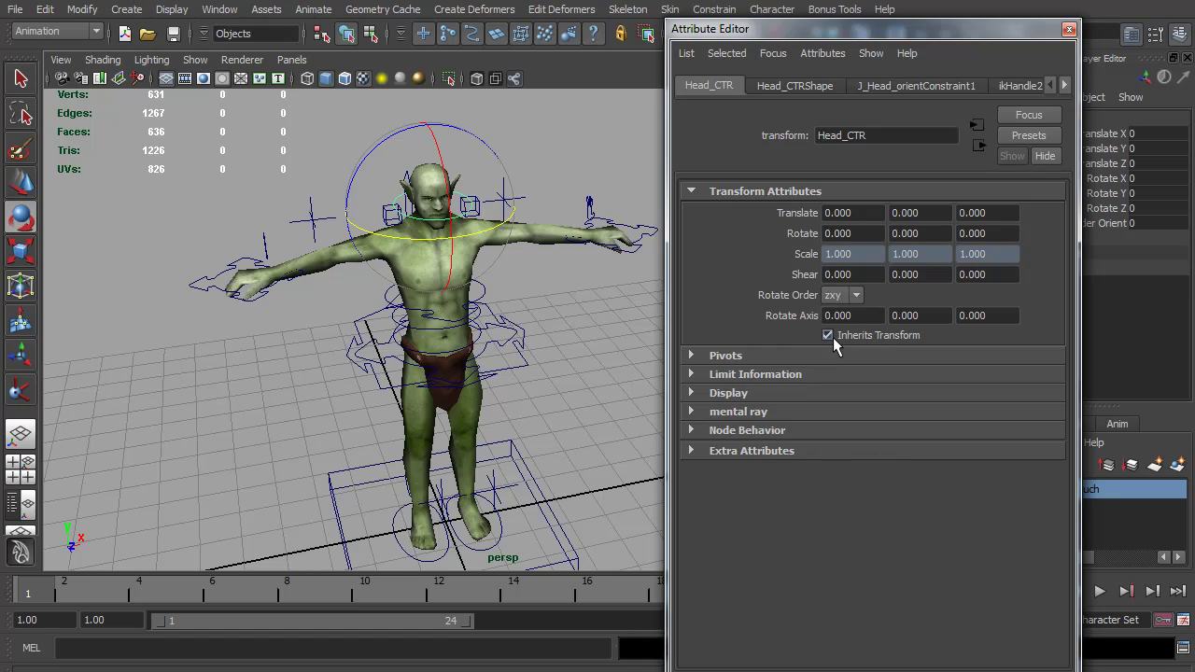
pyautogui.click(597, 319)
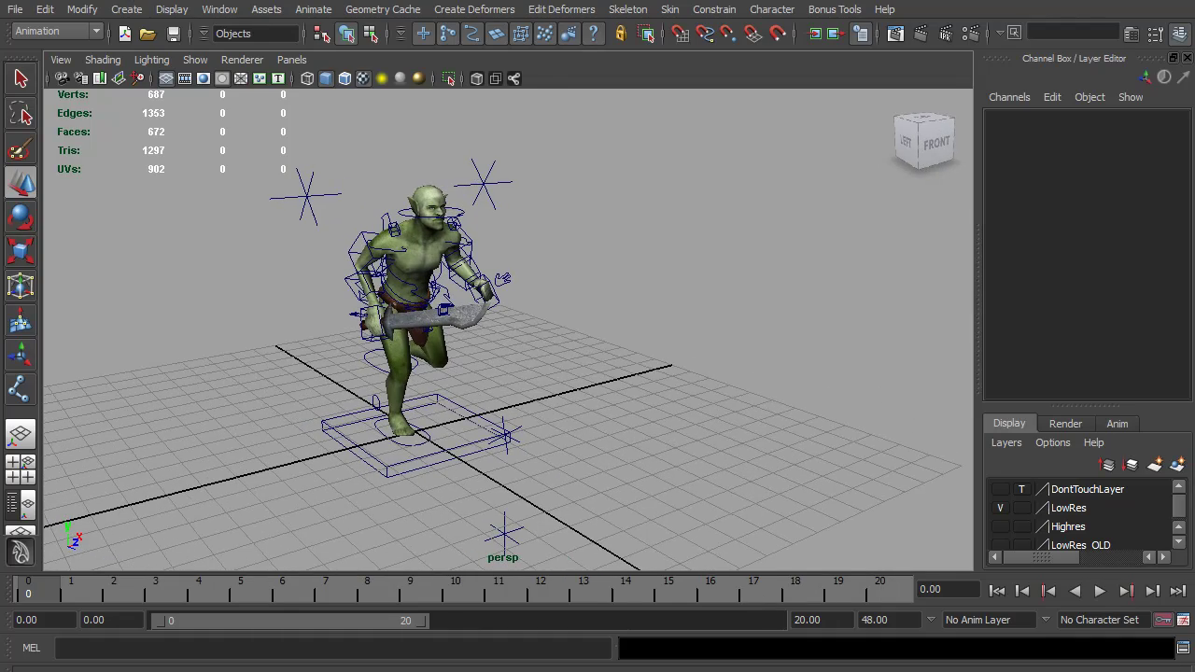
# - Play the goblin's jog cycle while orbiting around it, stopping at frame 13
pyautogui.click(1099, 591)
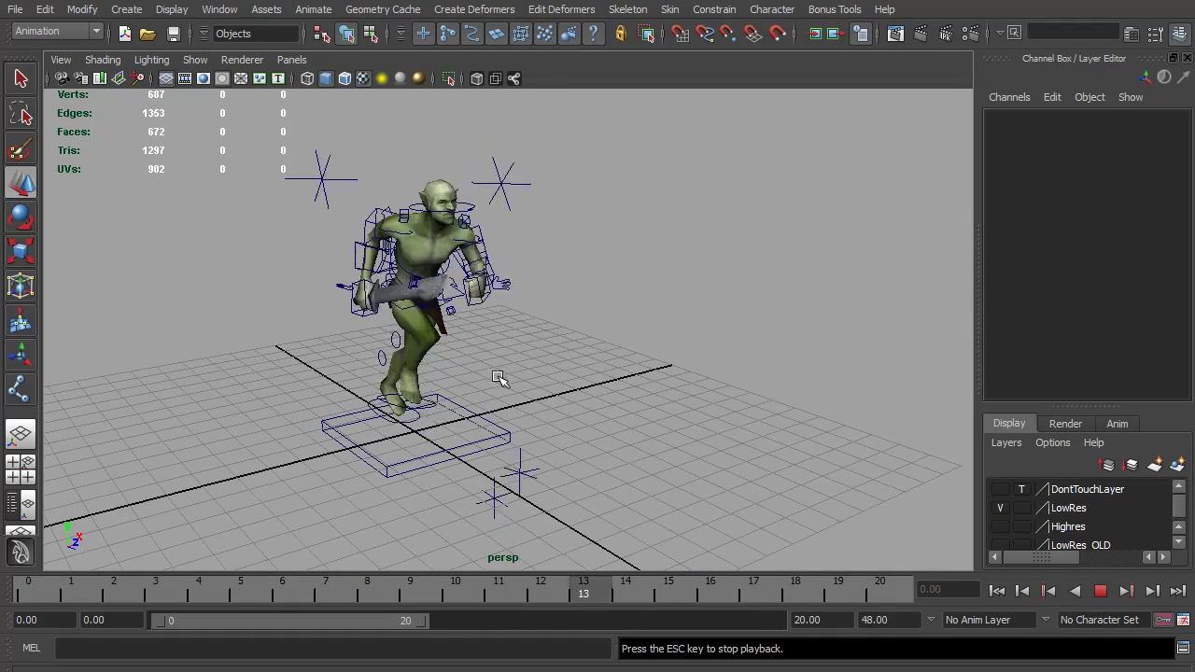
pyautogui.keyDown('alt'); pyautogui.moveTo(579, 373); pyautogui.dragTo(502, 357); pyautogui.keyUp('alt')
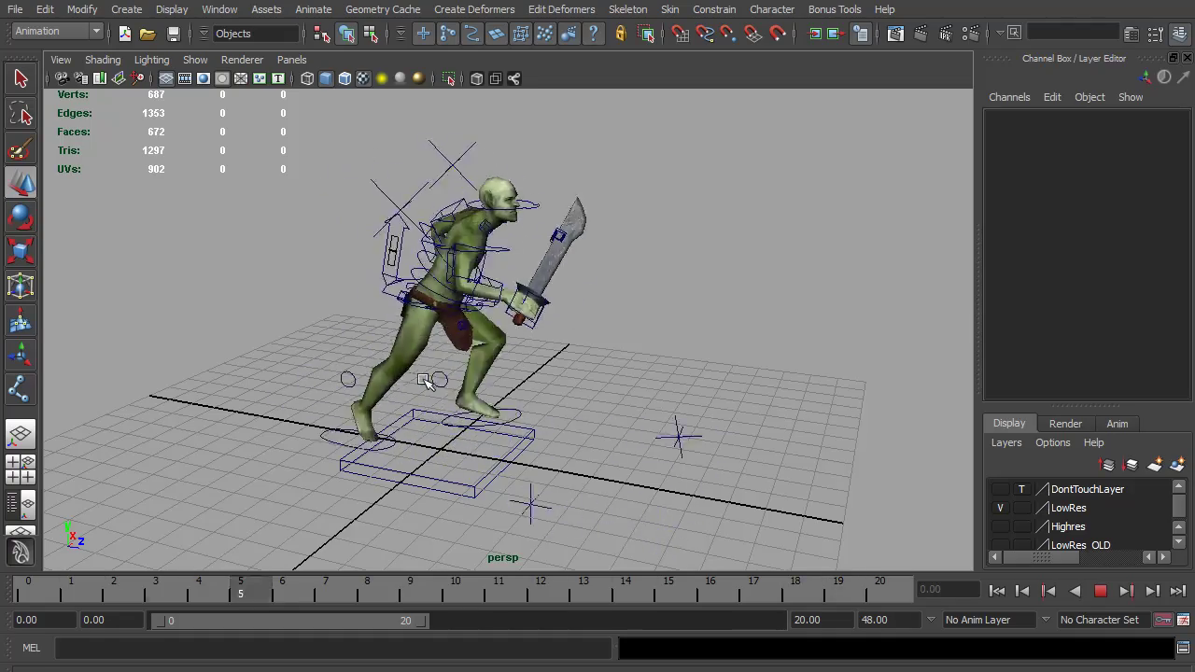
pyautogui.moveTo(539, 385)
pyautogui.keyDown('alt'); pyautogui.mouseDown()
pyautogui.moveTo(466, 379)
pyautogui.moveTo(560, 373)
pyautogui.mouseUp(); pyautogui.keyUp('alt')
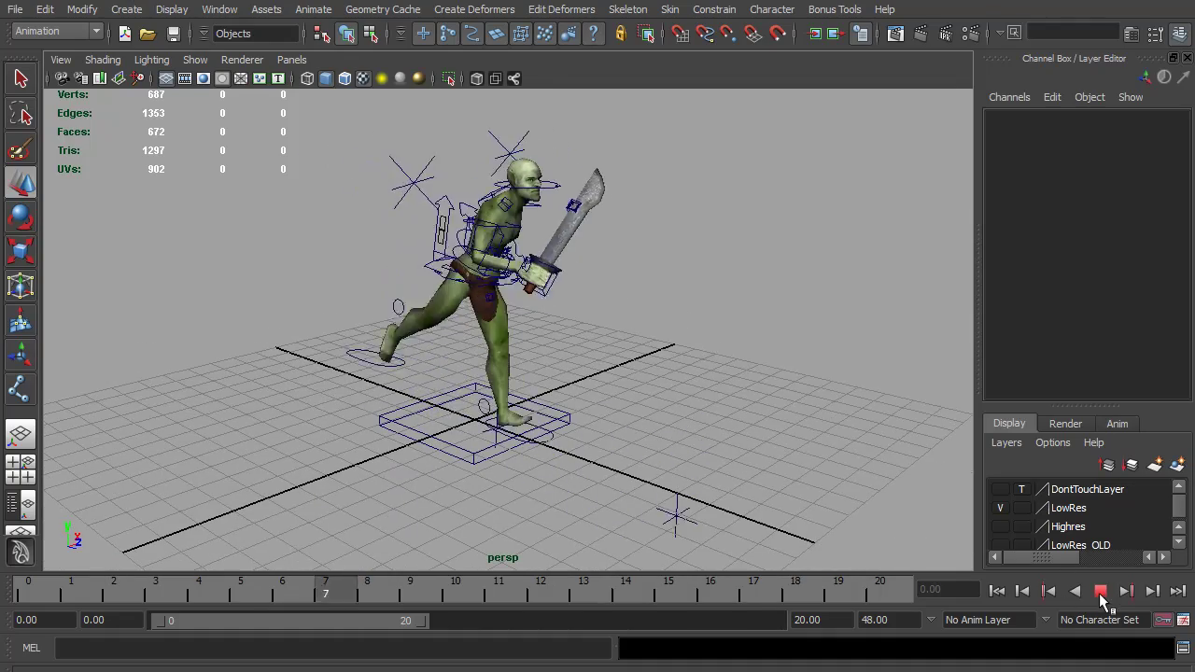
pyautogui.click(1100, 591)
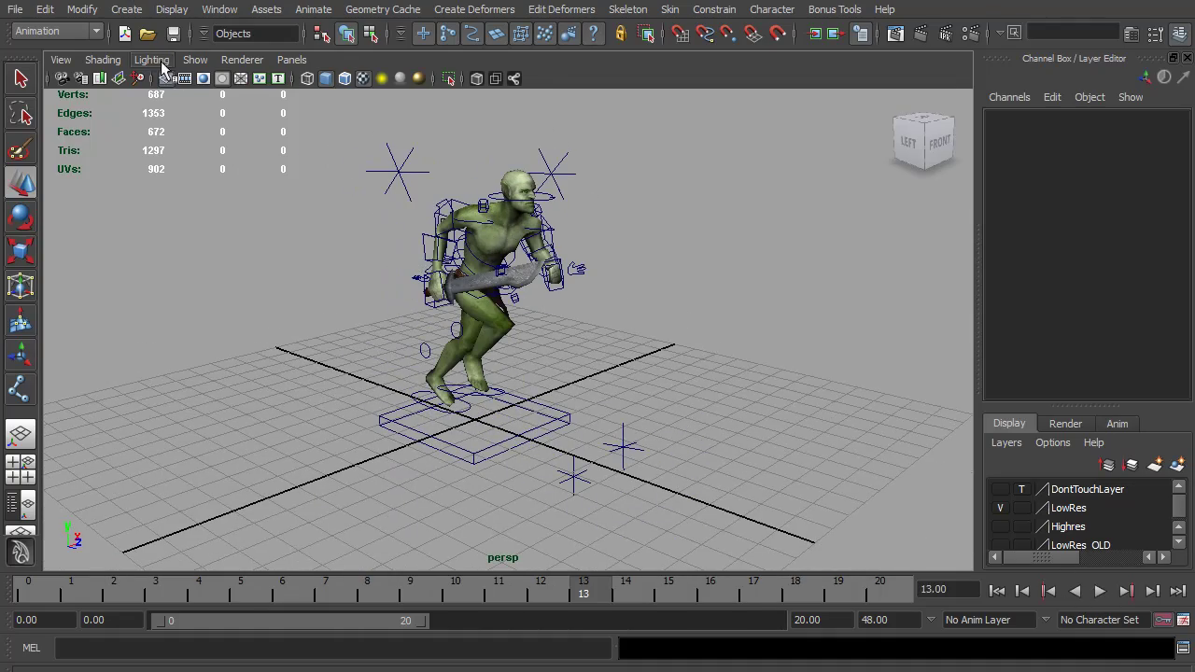
pyautogui.click(15, 15)
pyautogui.moveTo(75, 386)
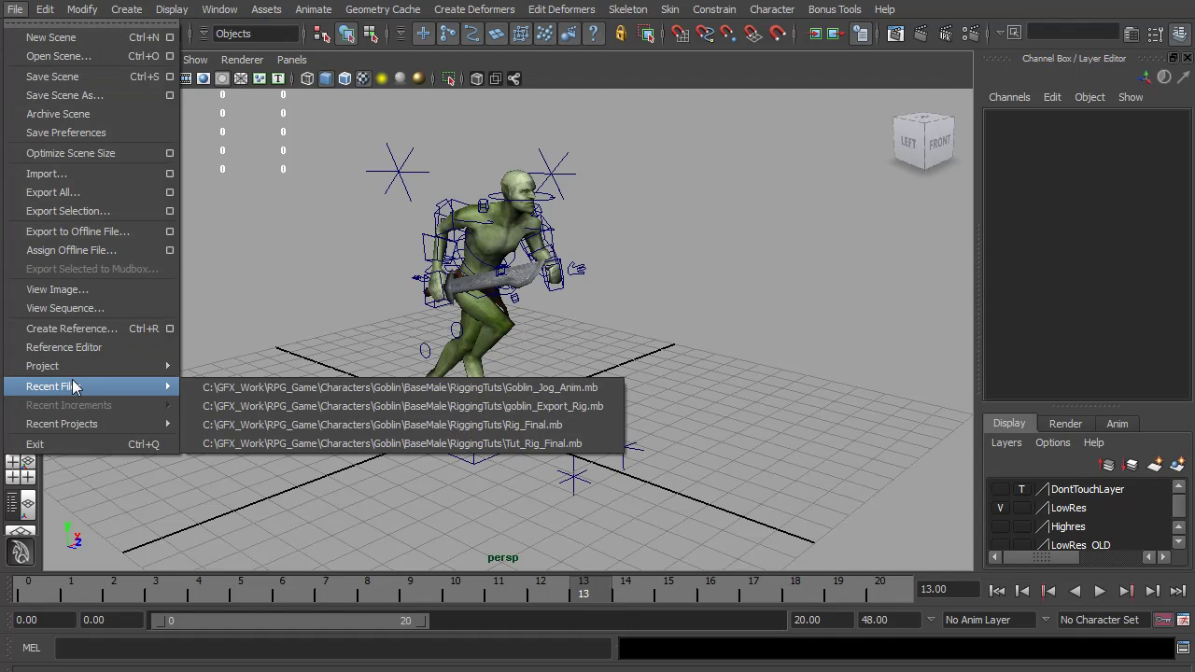
pyautogui.click(481, 406)
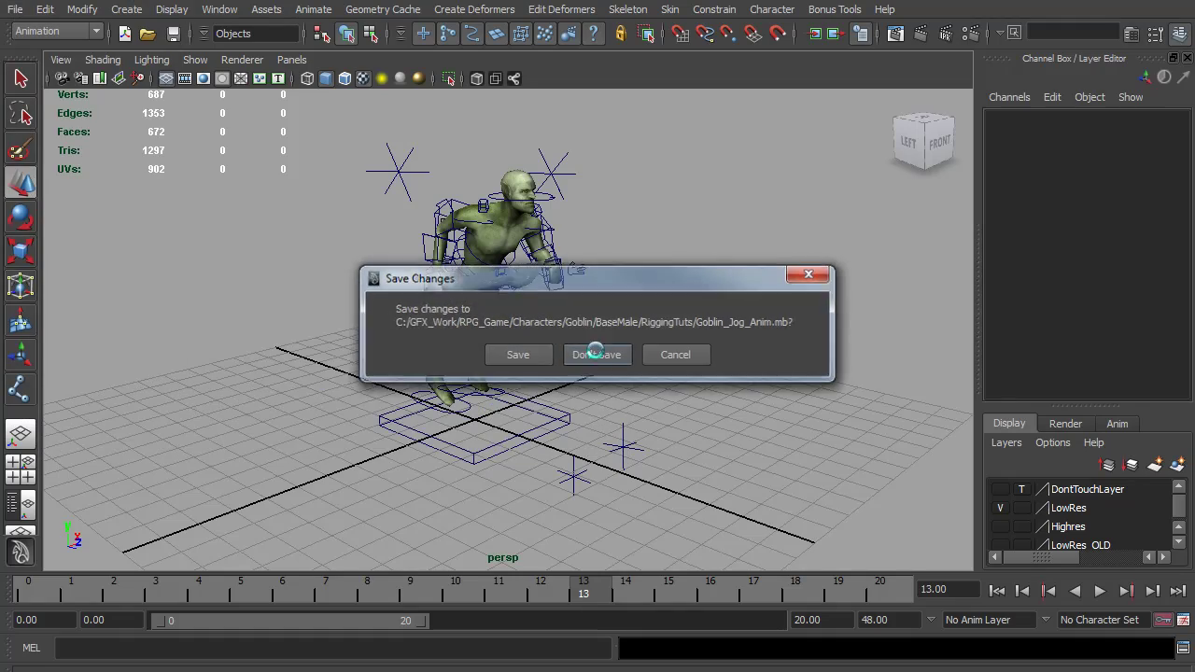
pyautogui.click(595, 354)
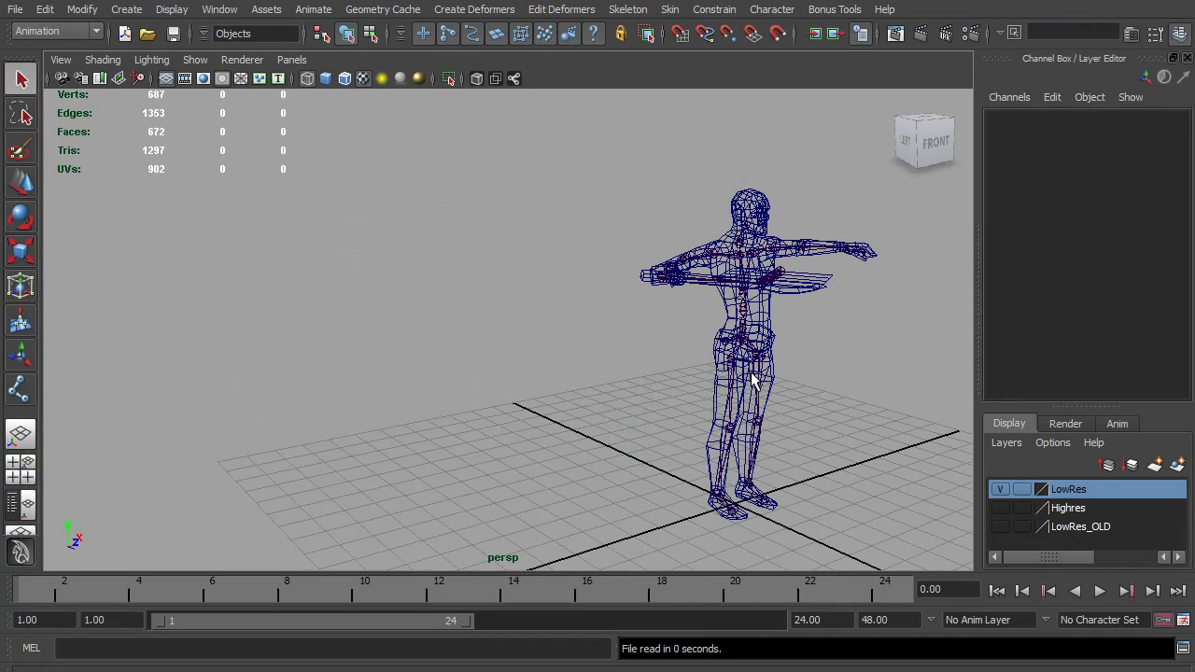
pyautogui.keyDown('alt'); pyautogui.moveTo(754, 381); pyautogui.dragTo(605, 328); pyautogui.keyUp('alt')
pyautogui.click(605, 328)
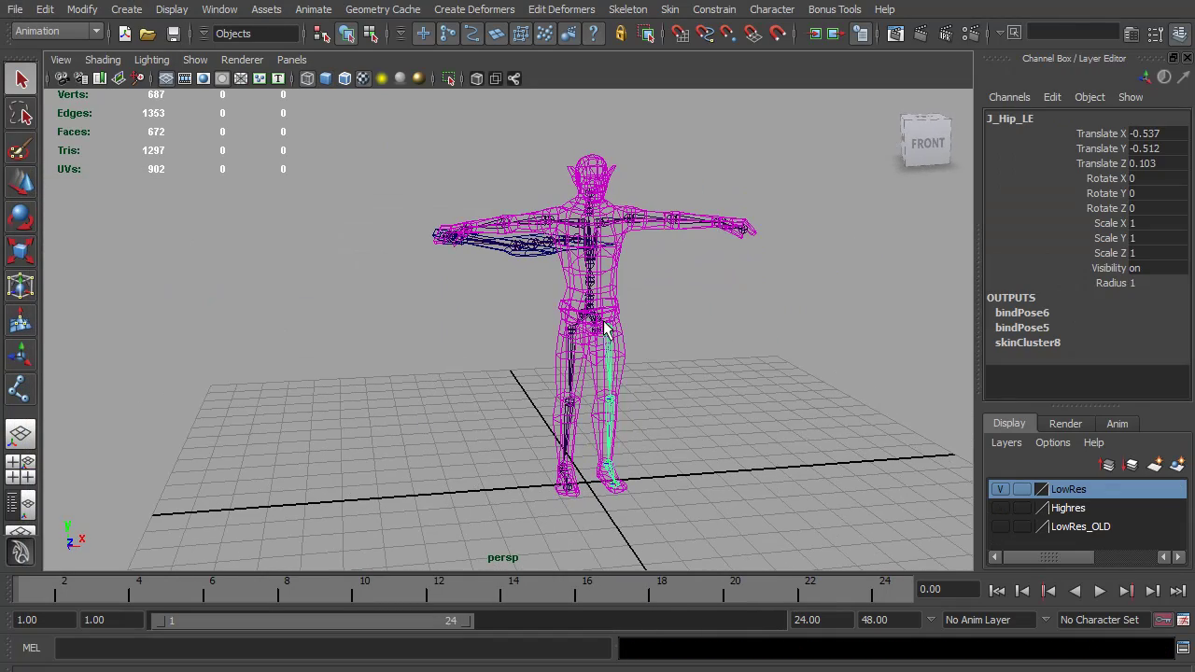
pyautogui.press('6')
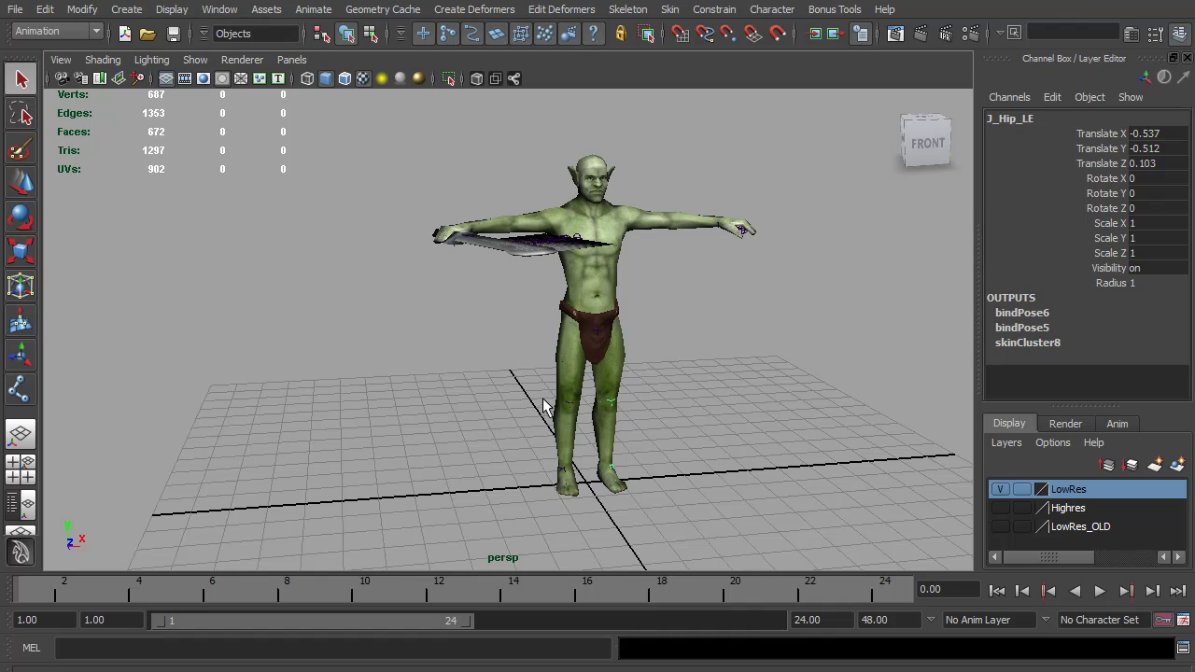
pyautogui.keyDown('alt'); pyautogui.moveTo(542, 403); pyautogui.dragTo(562, 390); pyautogui.keyUp('alt')
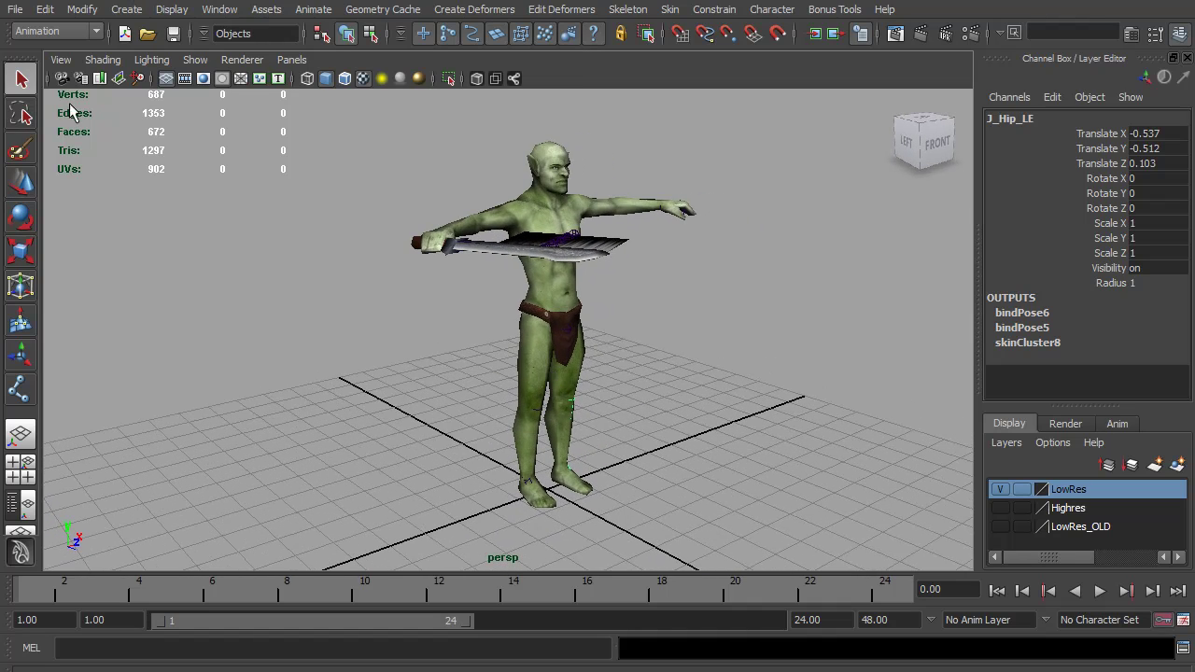
pyautogui.click(222, 12)
pyautogui.click(278, 170)
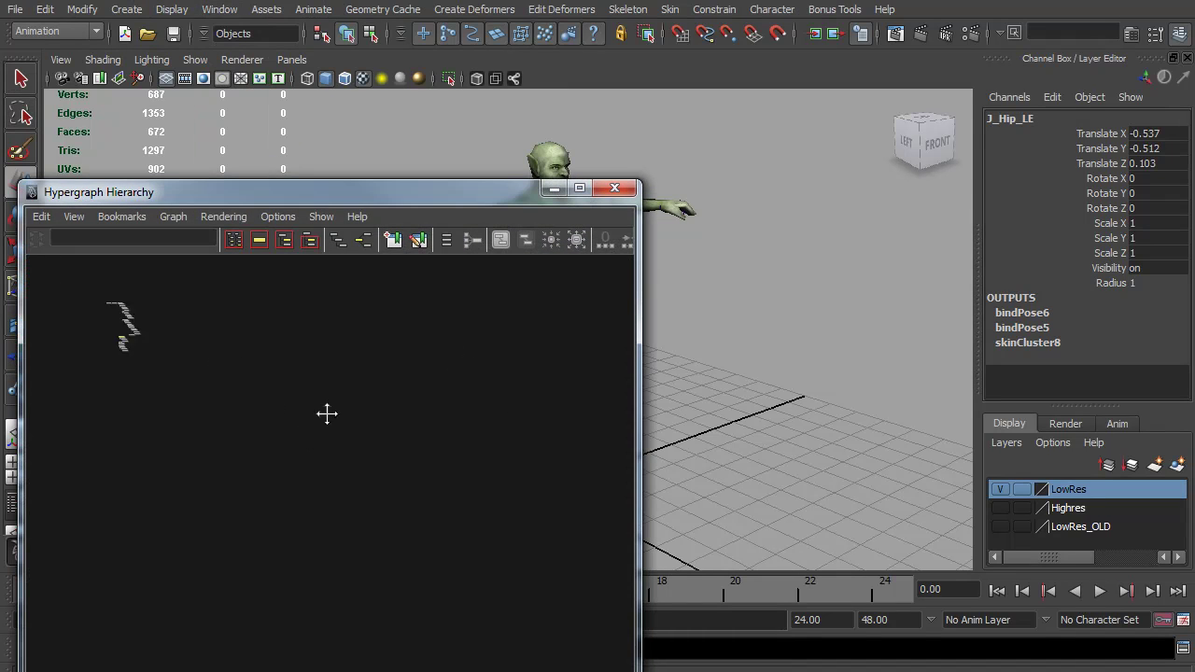
pyautogui.press('a')
pyautogui.scroll(-3, 355, 446)
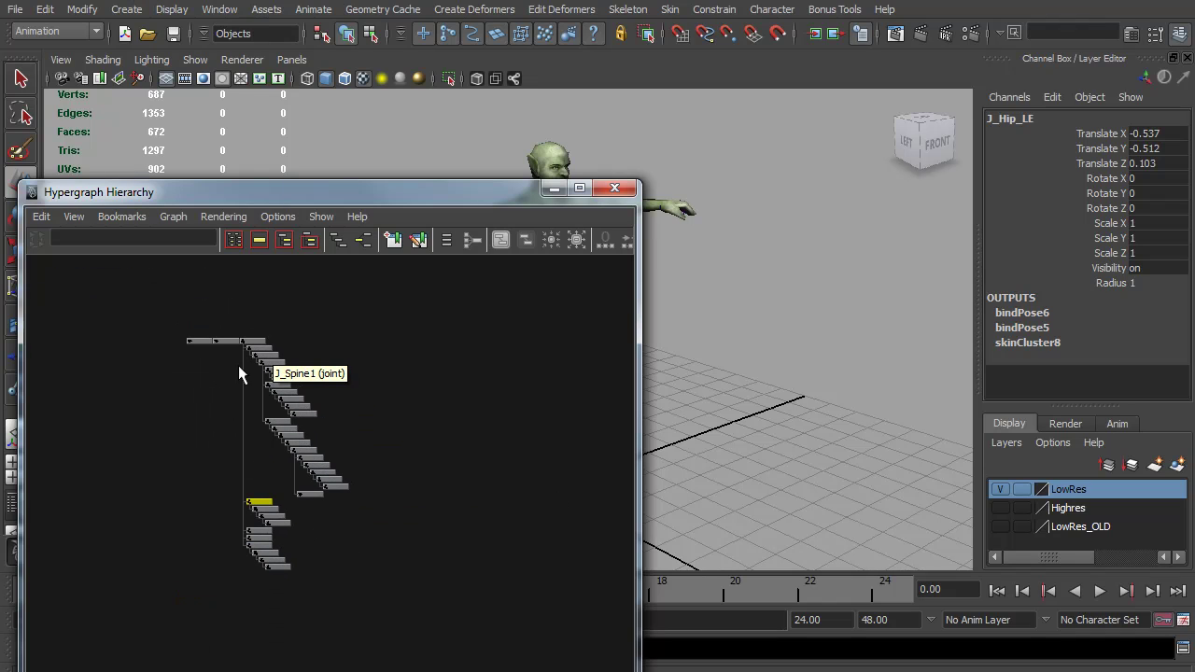
pyautogui.click(210, 340)
pyautogui.press('f')
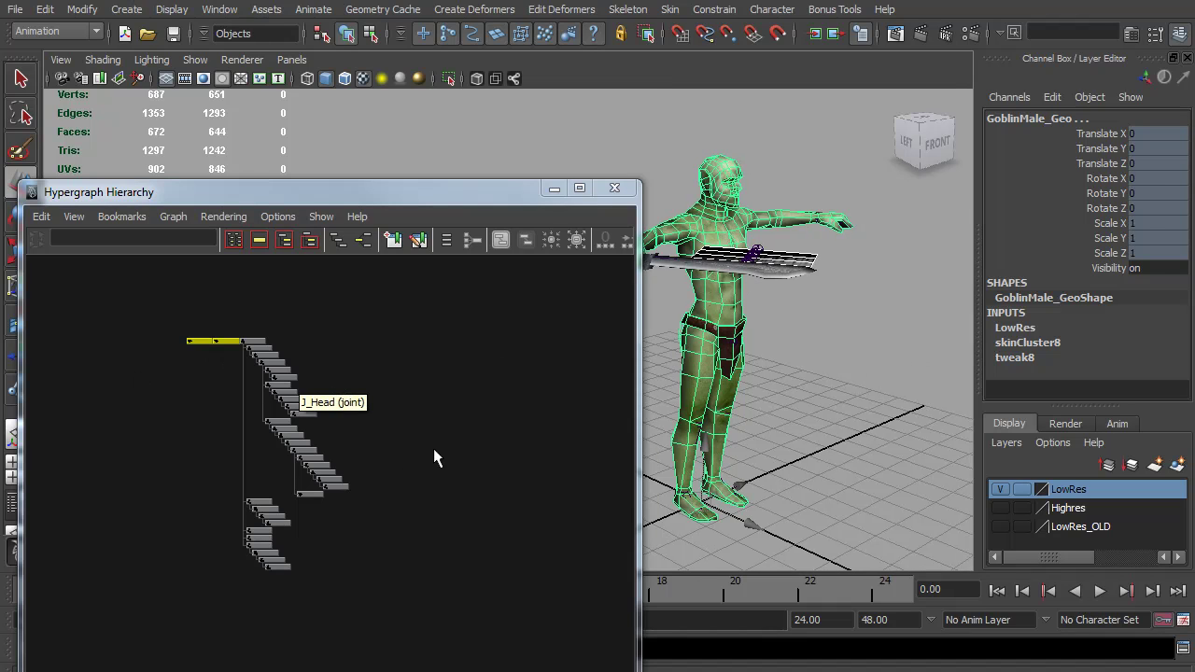
pyautogui.click(615, 187)
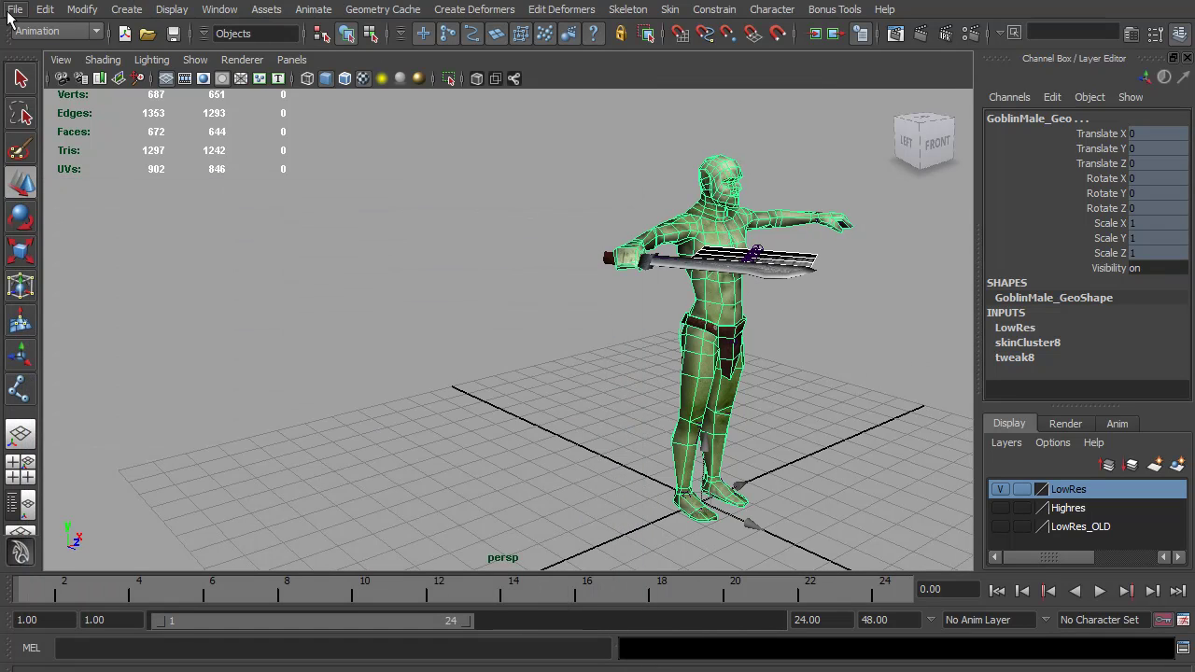
pyautogui.click(15, 9)
pyautogui.moveTo(99, 388)
pyautogui.click(558, 396)
# - Discard unsaved export-rig changes and select the rig's MainRoot control
pyautogui.click(598, 350)
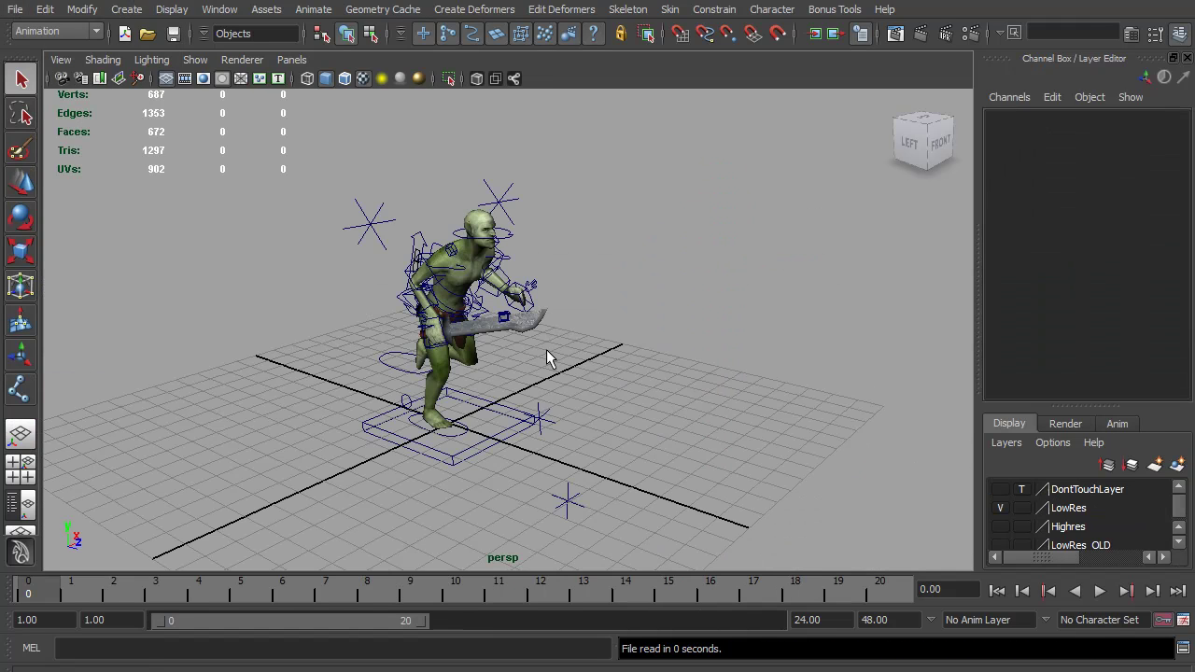
pyautogui.keyDown('alt'); pyautogui.moveTo(494, 371); pyautogui.dragTo(512, 355); pyautogui.keyUp('alt')
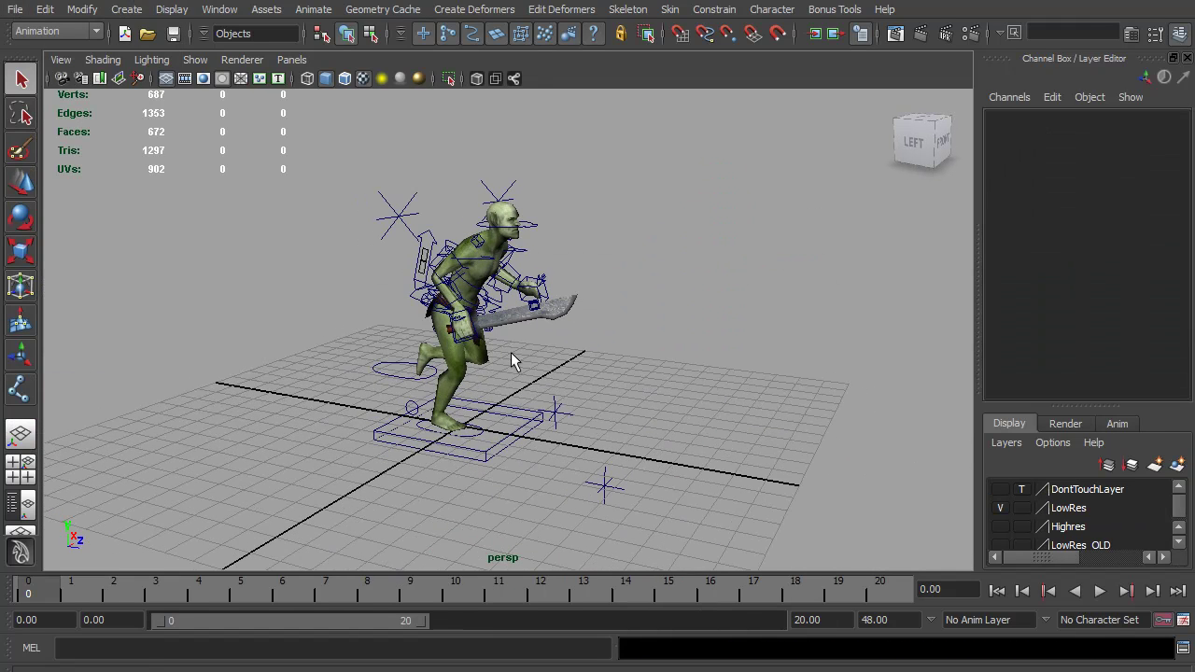
pyautogui.click(430, 240)
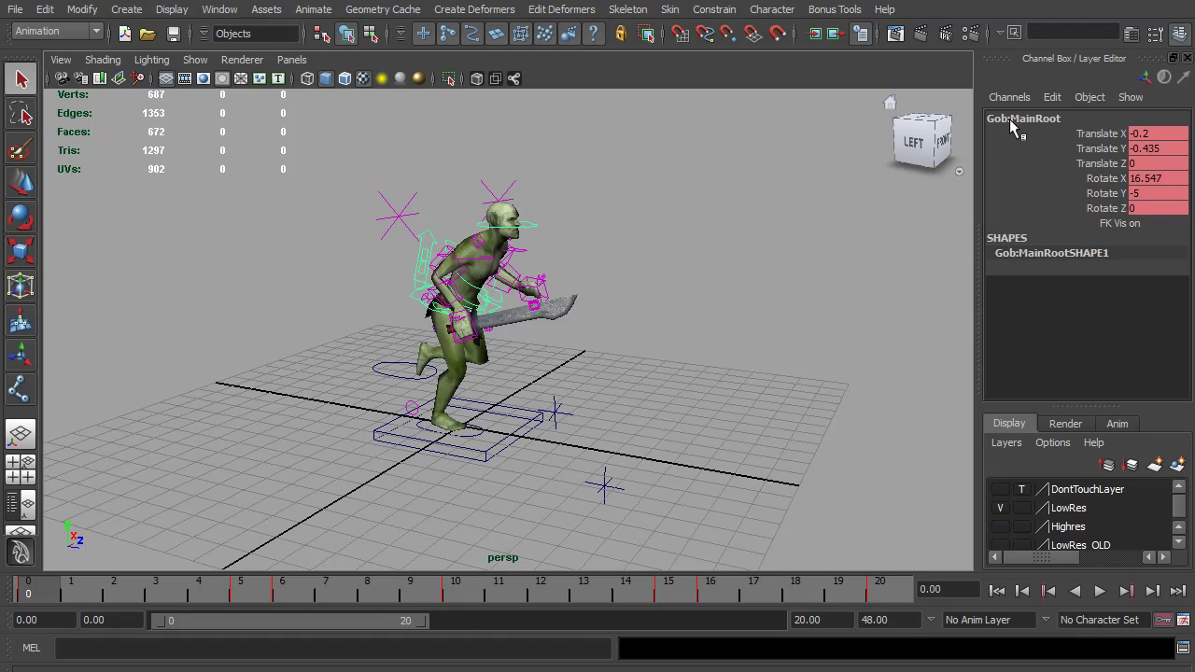
pyautogui.keyDown('alt'); pyautogui.moveTo(567, 274); pyautogui.dragTo(624, 280); pyautogui.keyUp('alt')
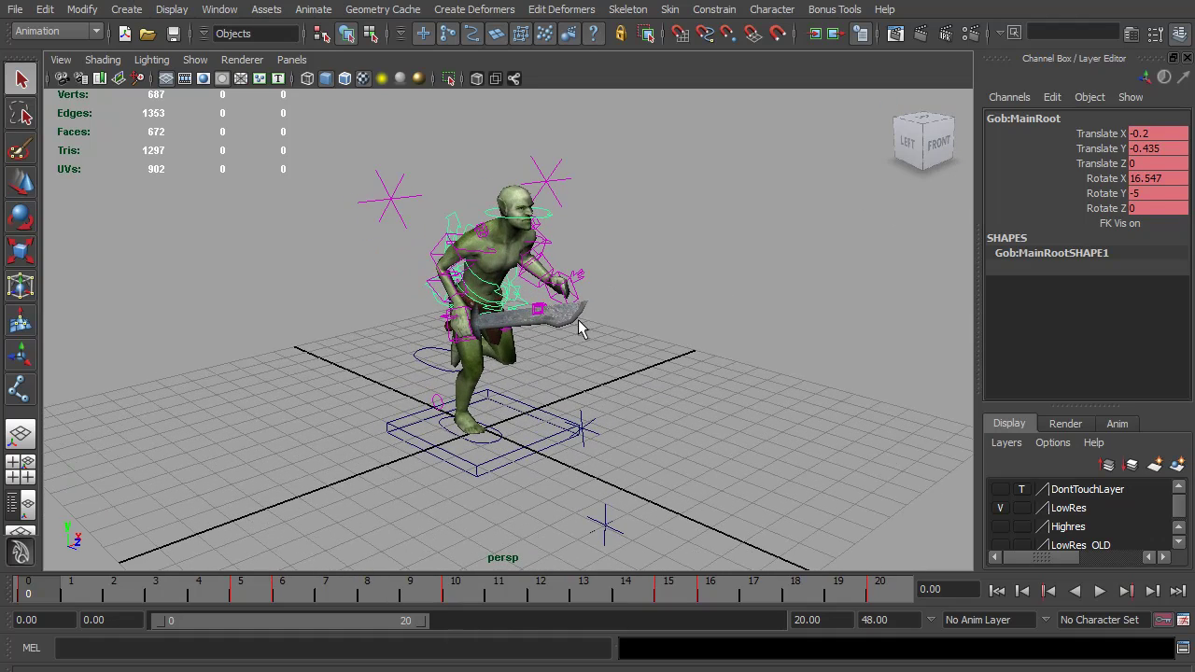
# - Play the jog animation, stop at frame 19, and focus the MEL command line
pyautogui.click(1100, 591)
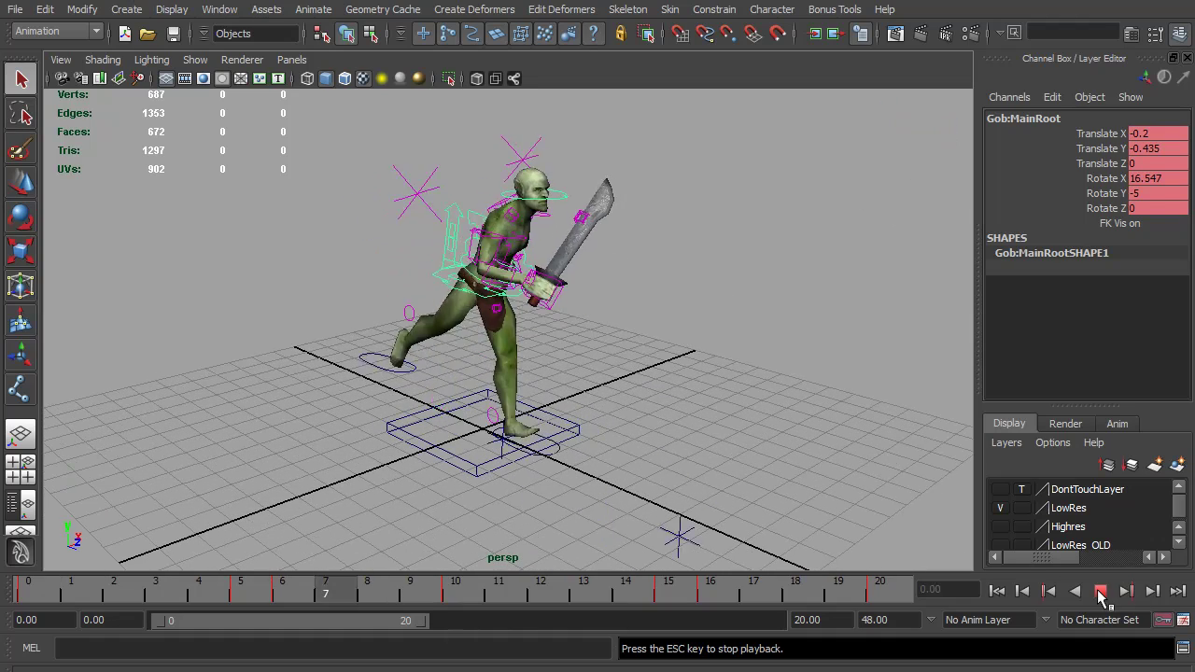
pyautogui.click(1099, 591)
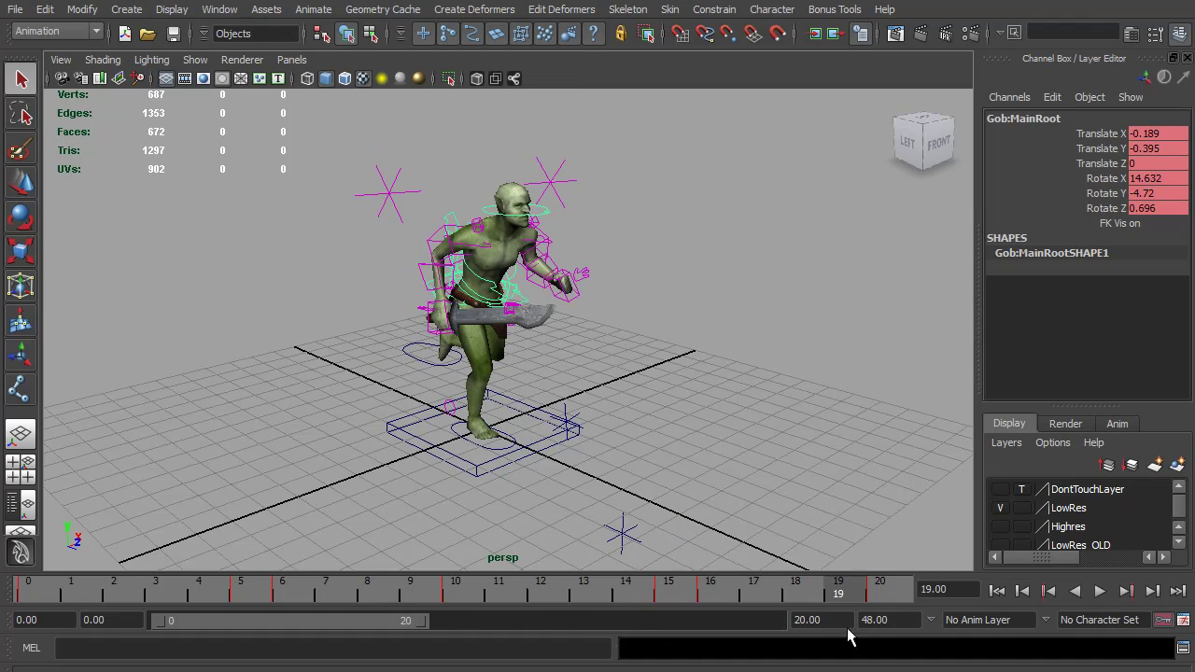
pyautogui.click(580, 645)
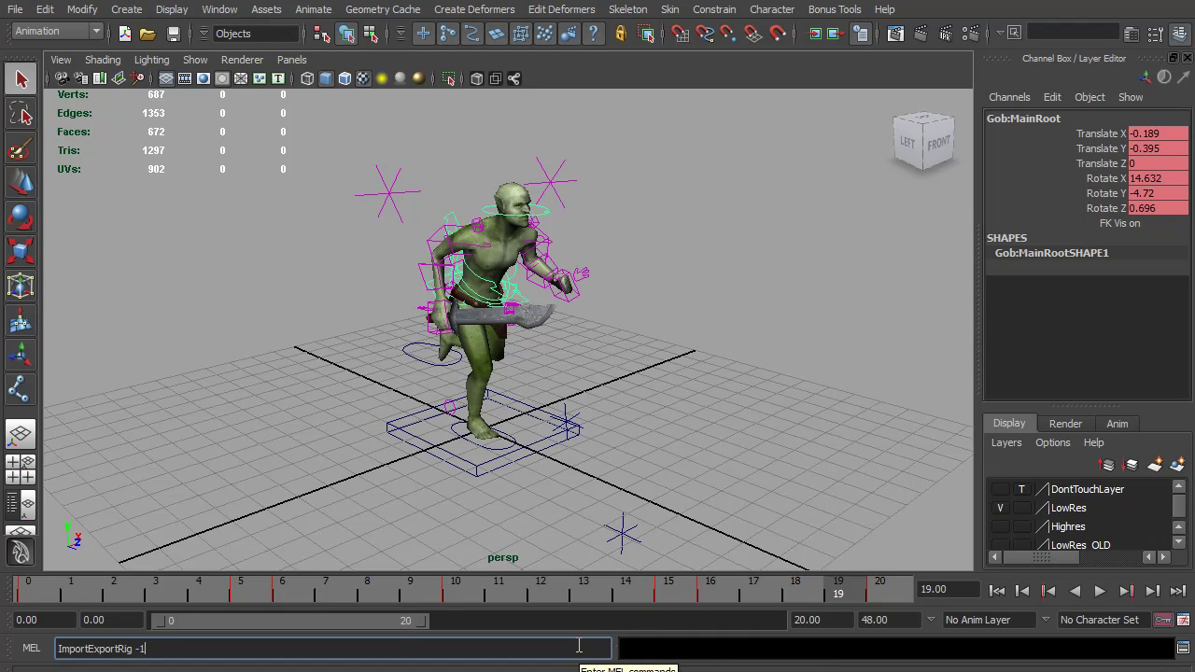
# - Run the ImportExportRig command and load goblin_Export_Rig.mb with the jog animation
pyautogui.click(578, 646)
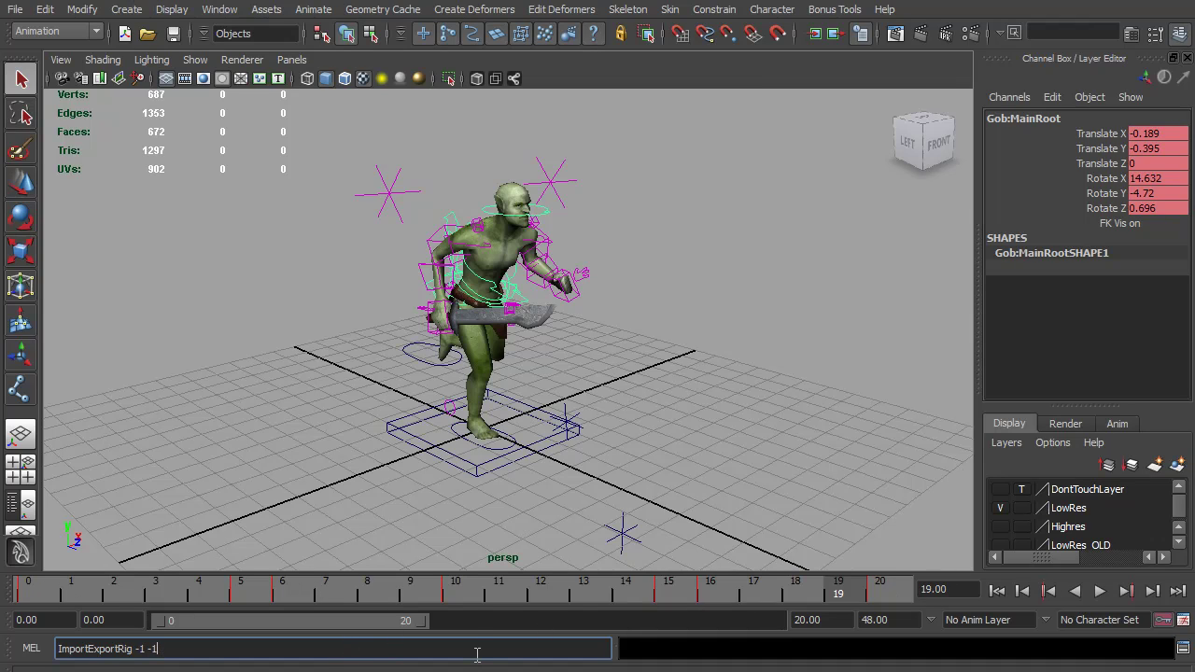
pyautogui.press('Return')
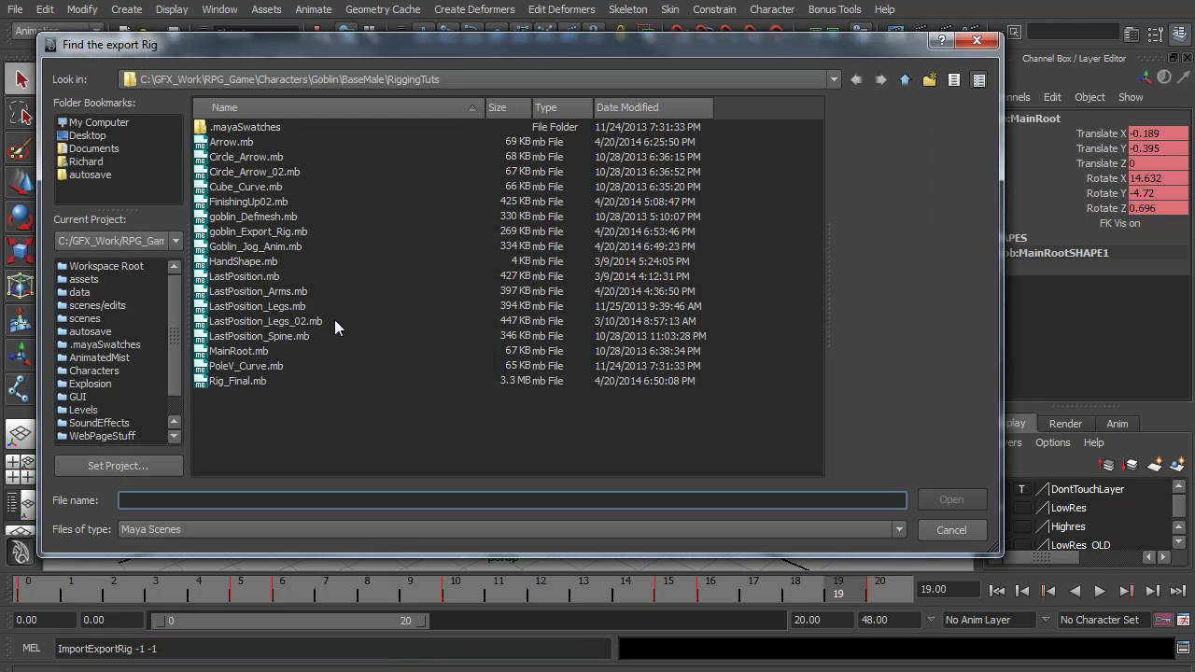
pyautogui.click(253, 231)
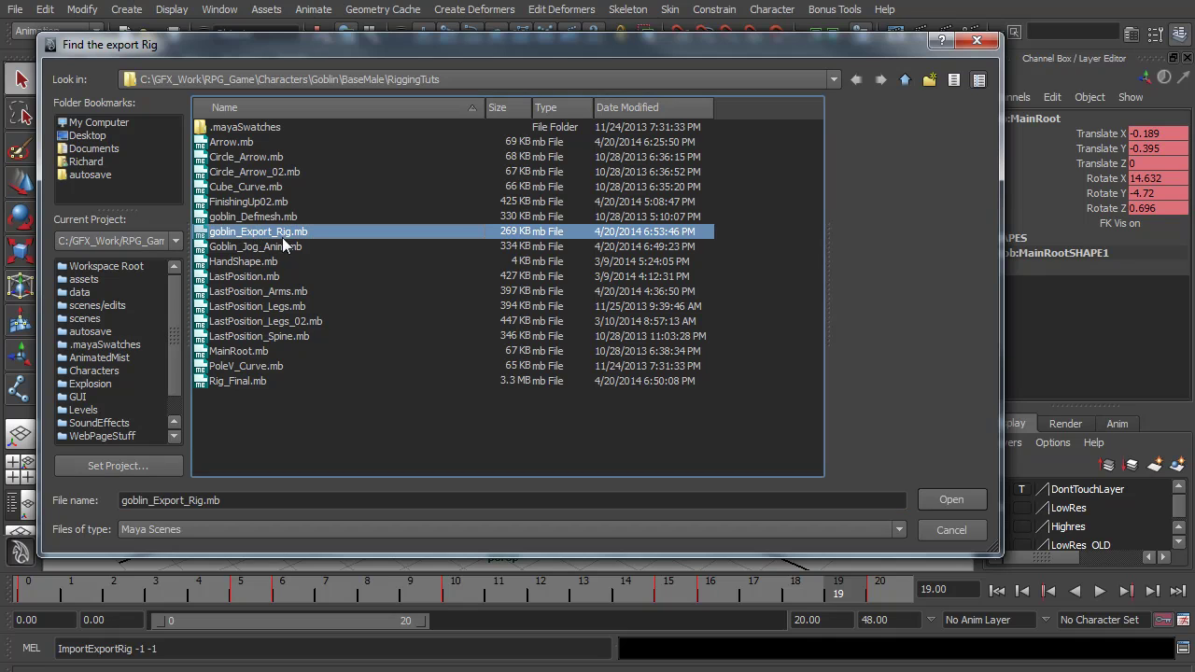
pyautogui.click(939, 501)
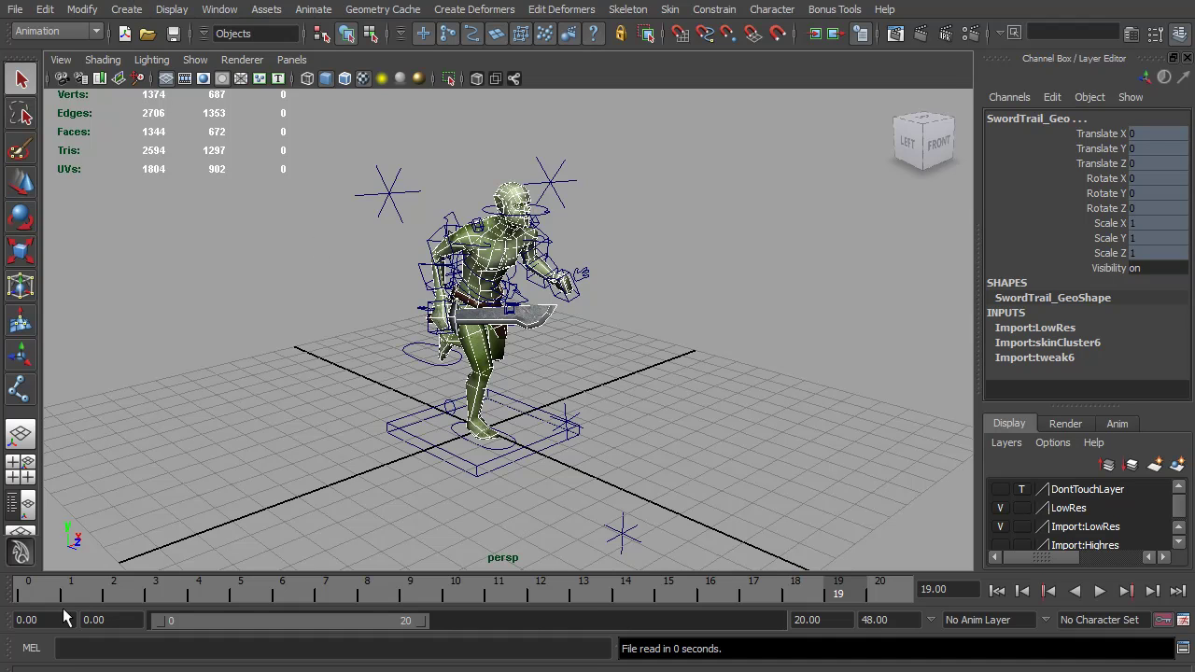
# - Play and scrub the transferred jog animation, returning it to frame 0, then open the File menu
pyautogui.hotkey('alt', 'v')
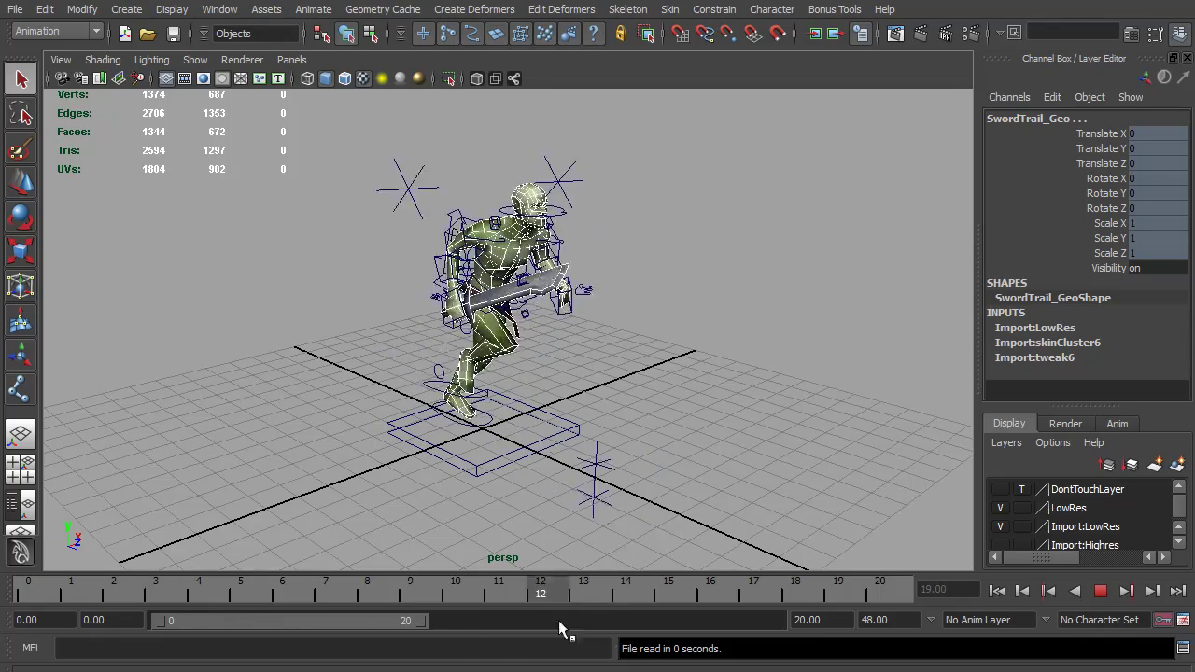
pyautogui.moveTo(581, 618)
pyautogui.mouseDown()
pyautogui.moveTo(891, 624)
pyautogui.moveTo(4, 591)
pyautogui.mouseUp()
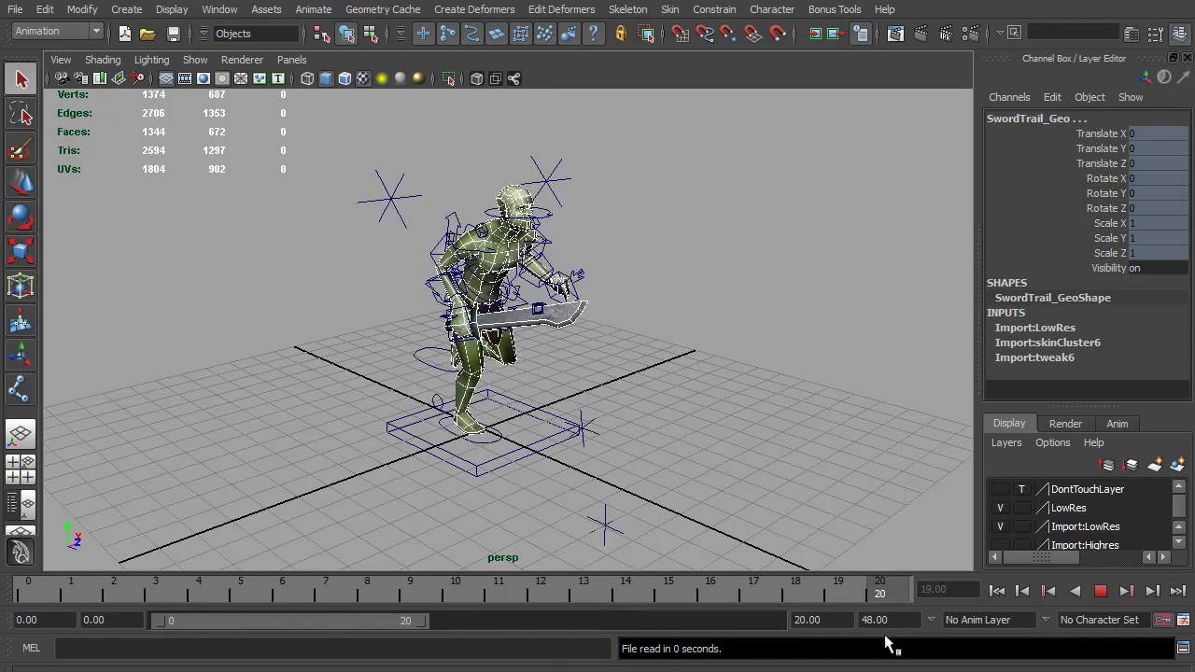
pyautogui.hotkey('alt', 'v')
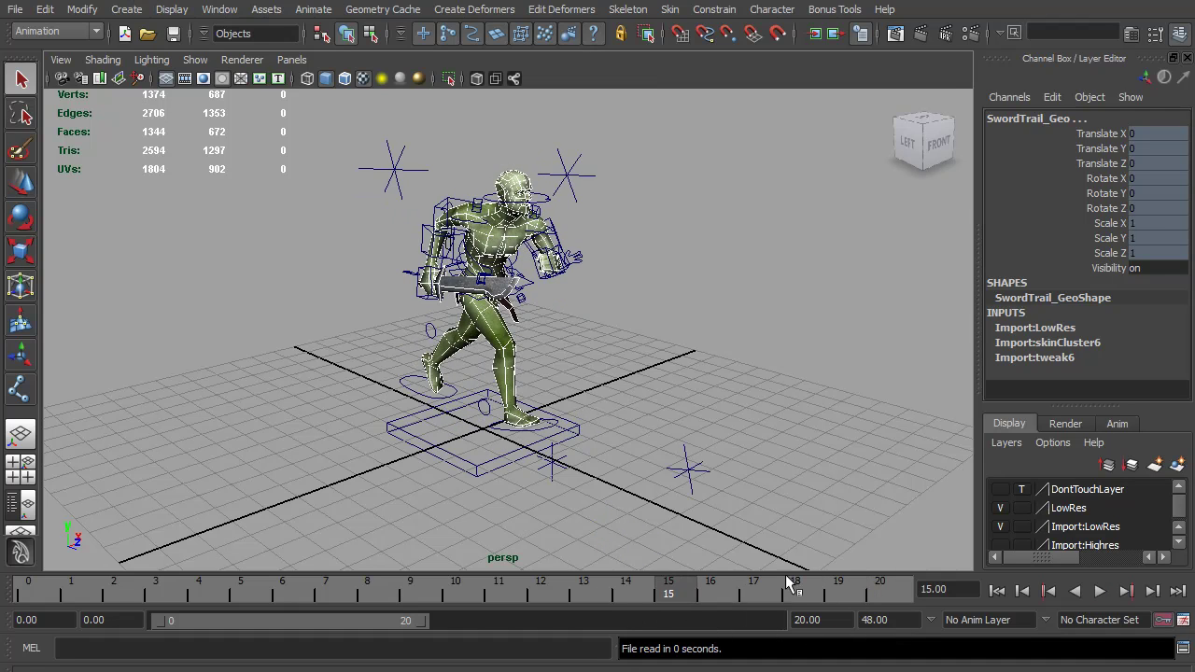
pyautogui.hotkey('alt', 'v')
pyautogui.moveTo(642, 588); pyautogui.dragTo(168, 590)
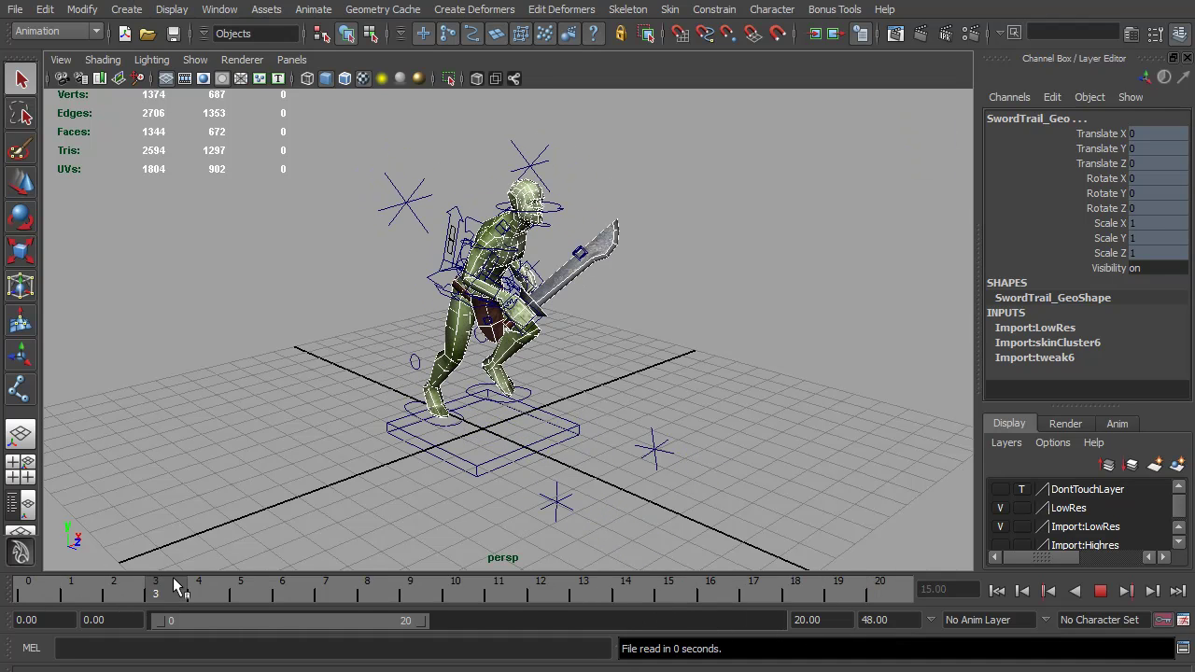
pyautogui.click(14, 10)
# - Unload the BarbRN Rig_Final.mb reference in the Reference Editor and close it
pyautogui.click(98, 347)
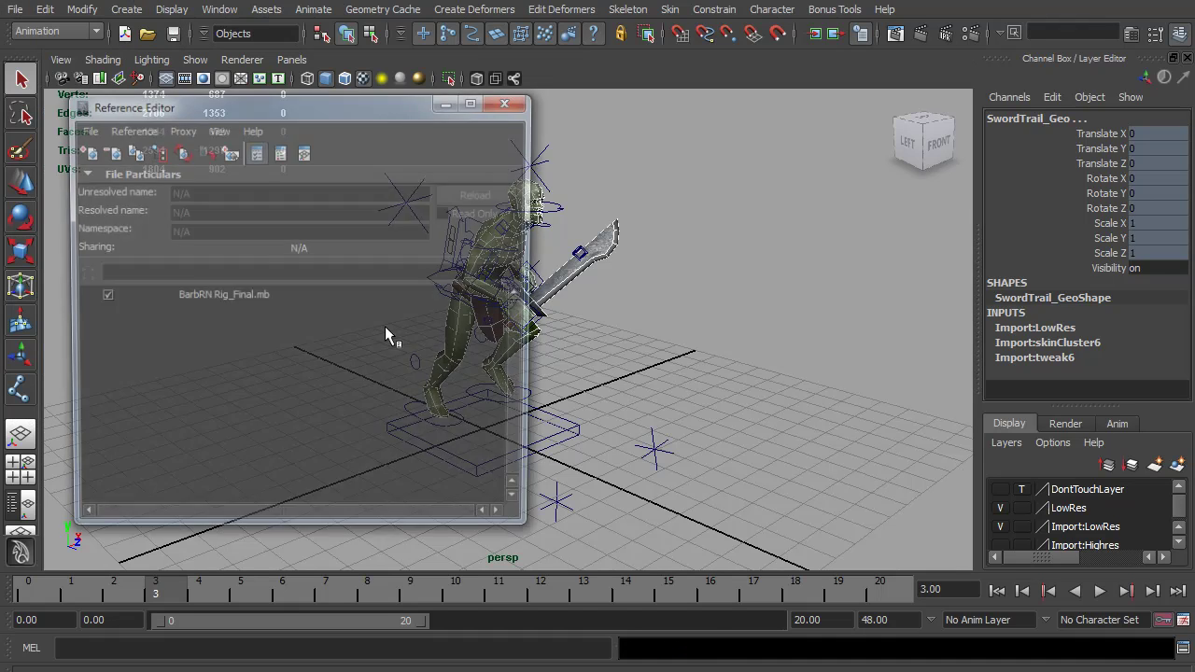
pyautogui.click(101, 298)
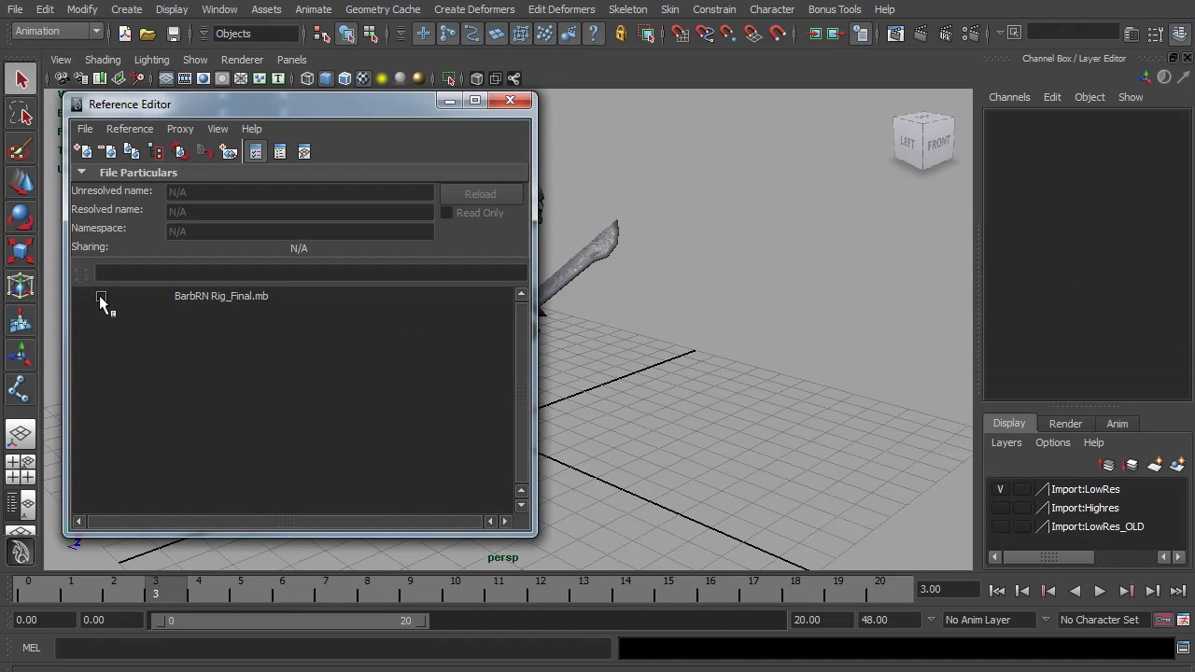
pyautogui.click(511, 100)
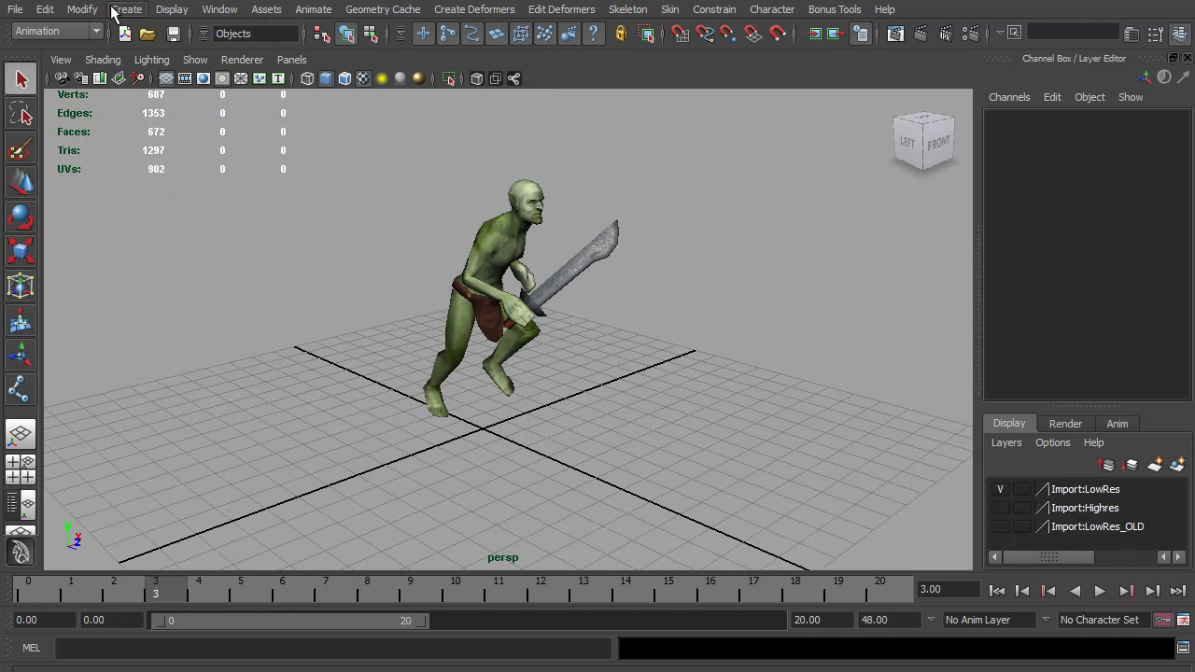
# - Open the Hypergraph: Hierarchy window, dock it aside to inspect, then close it
pyautogui.click(220, 9)
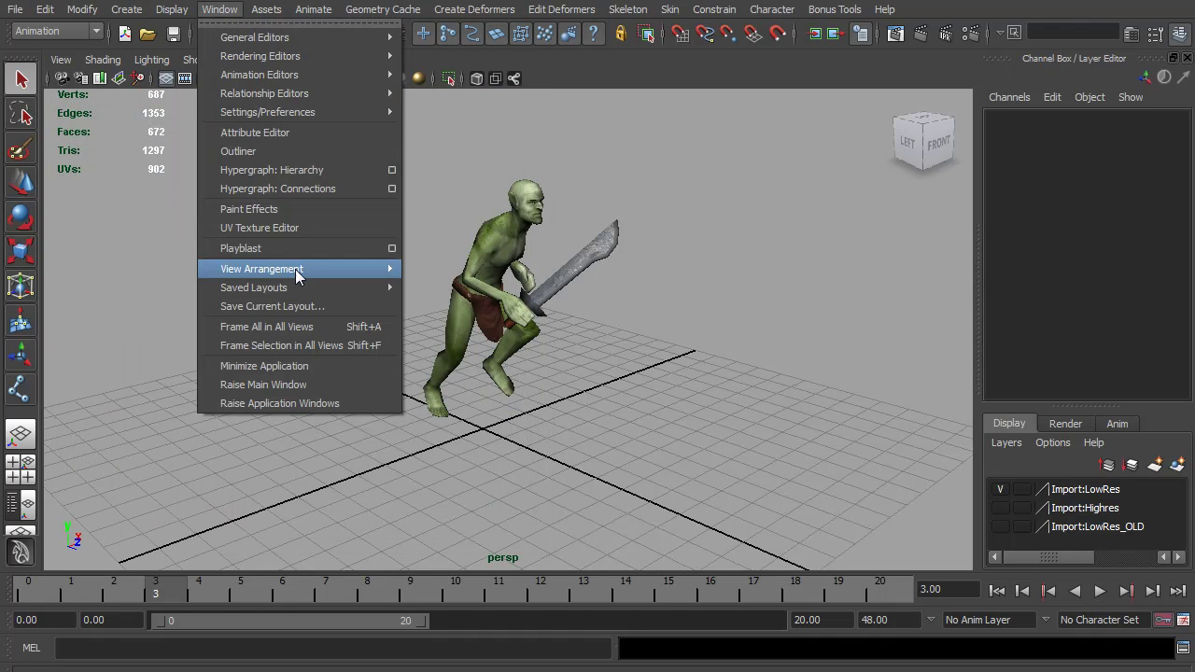
pyautogui.click(280, 171)
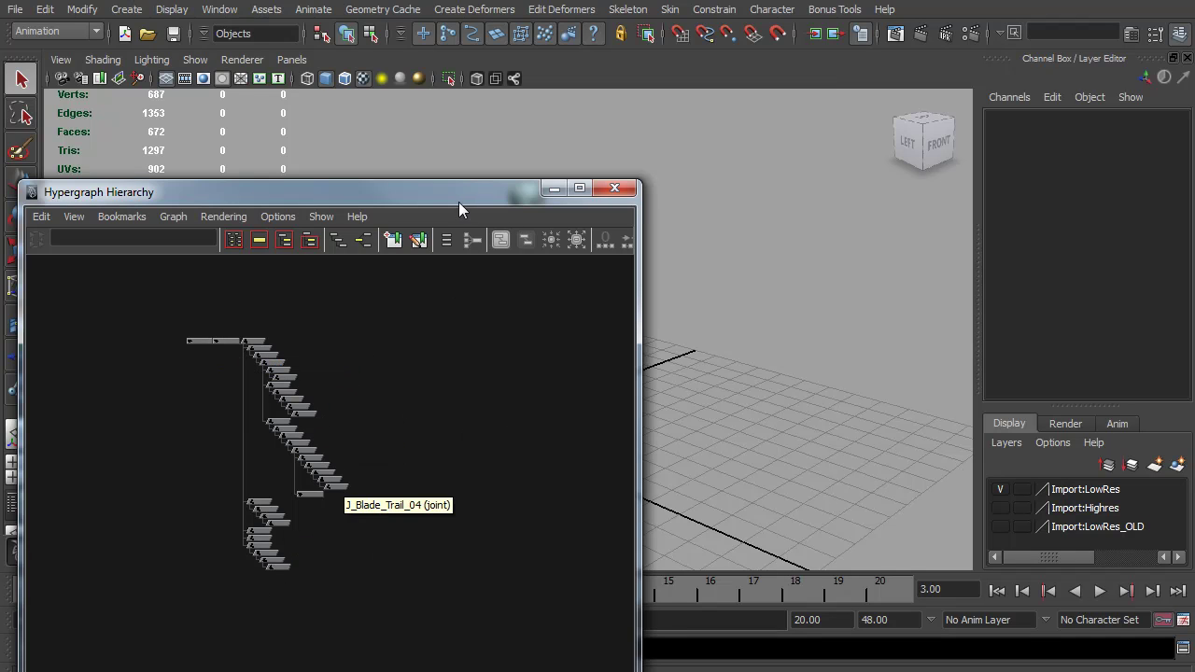
pyautogui.moveTo(458, 194); pyautogui.dragTo(1012, 113)
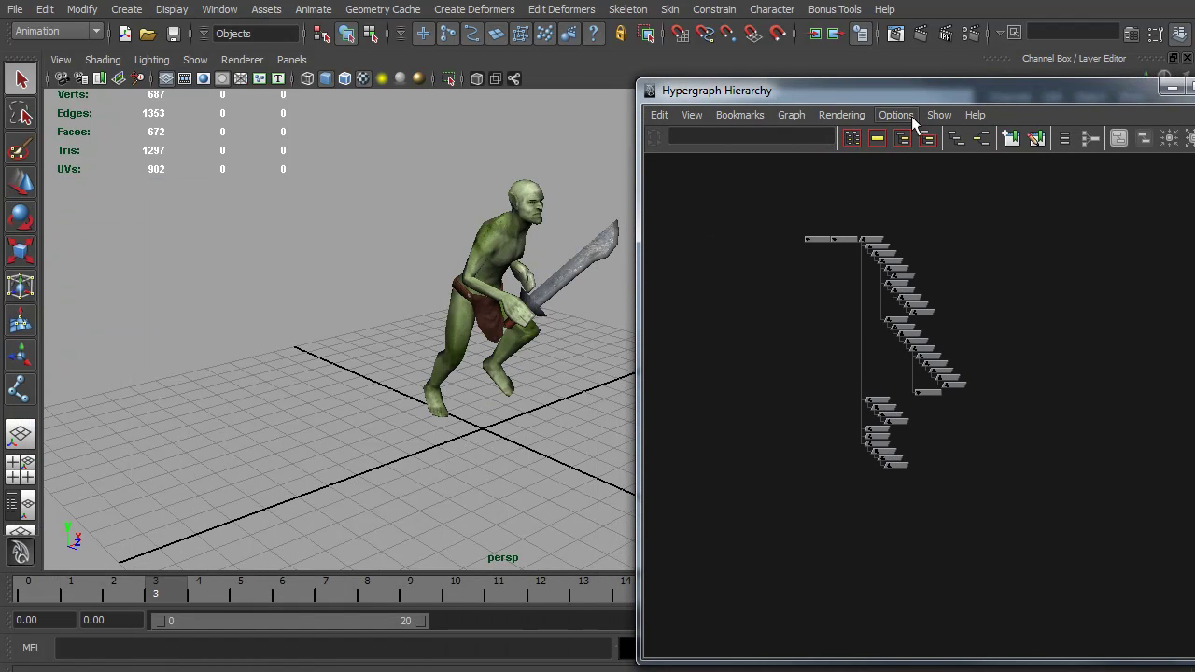
pyautogui.moveTo(920, 91); pyautogui.dragTo(1, 271)
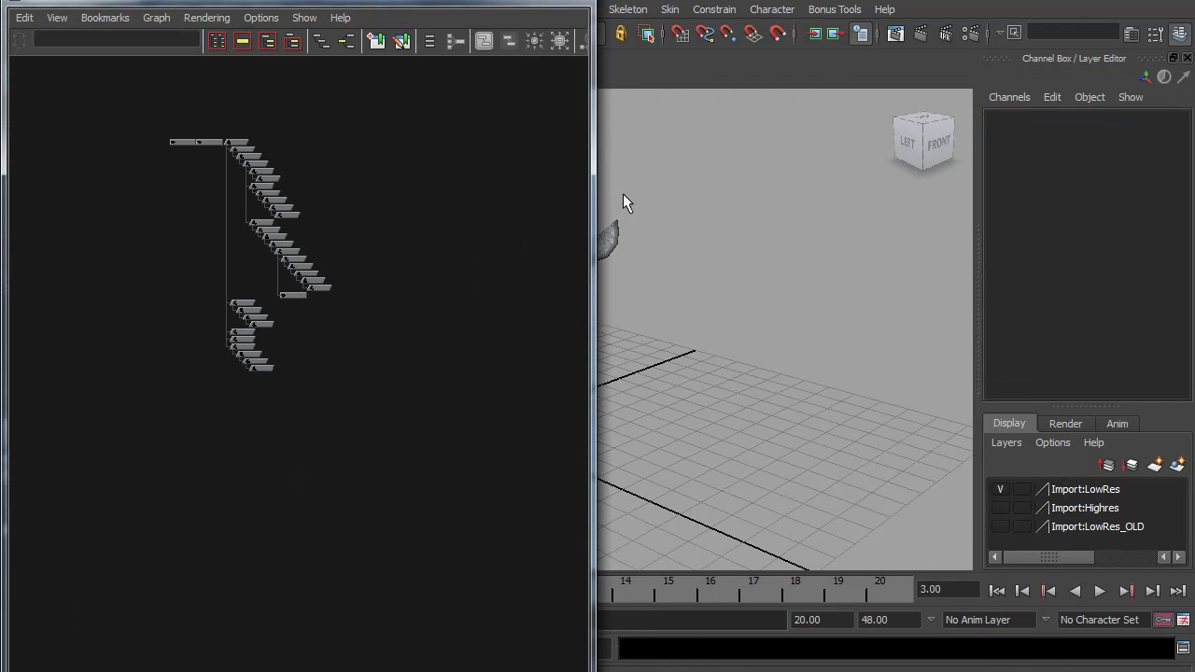
pyautogui.hotkey('alt', 'F4')
# - Play the jog while orbiting the view, stopping playback at frame 16
pyautogui.click(1099, 591)
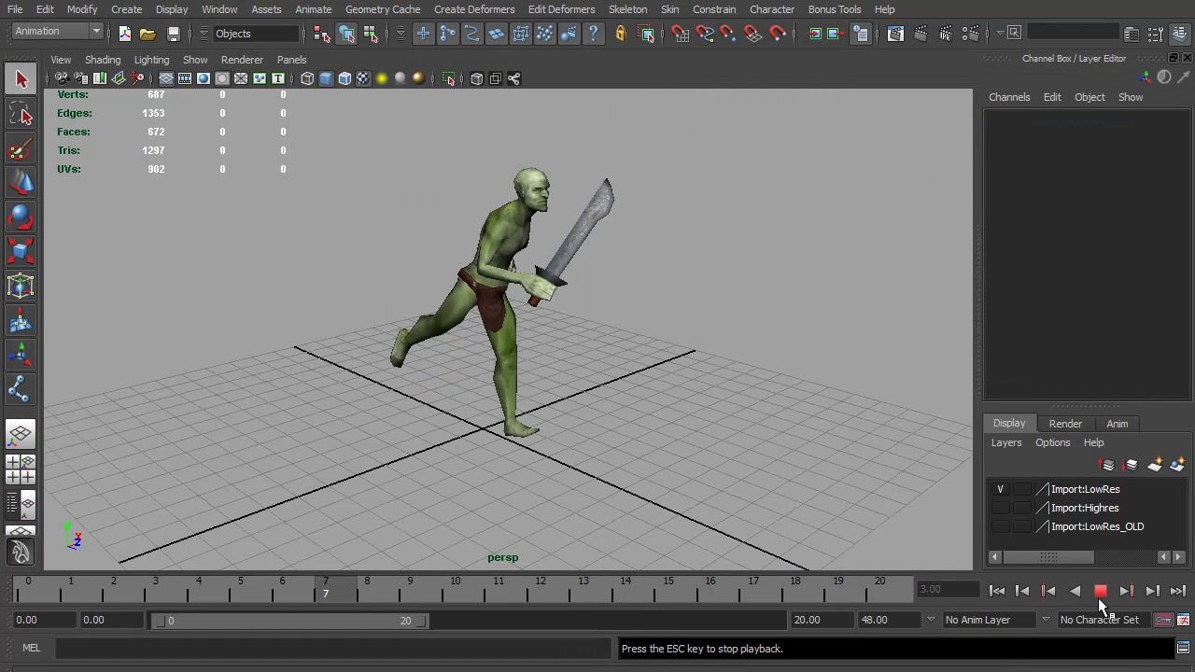
pyautogui.keyDown('alt'); pyautogui.moveTo(658, 421); pyautogui.dragTo(549, 397); pyautogui.keyUp('alt')
pyautogui.click(1102, 590)
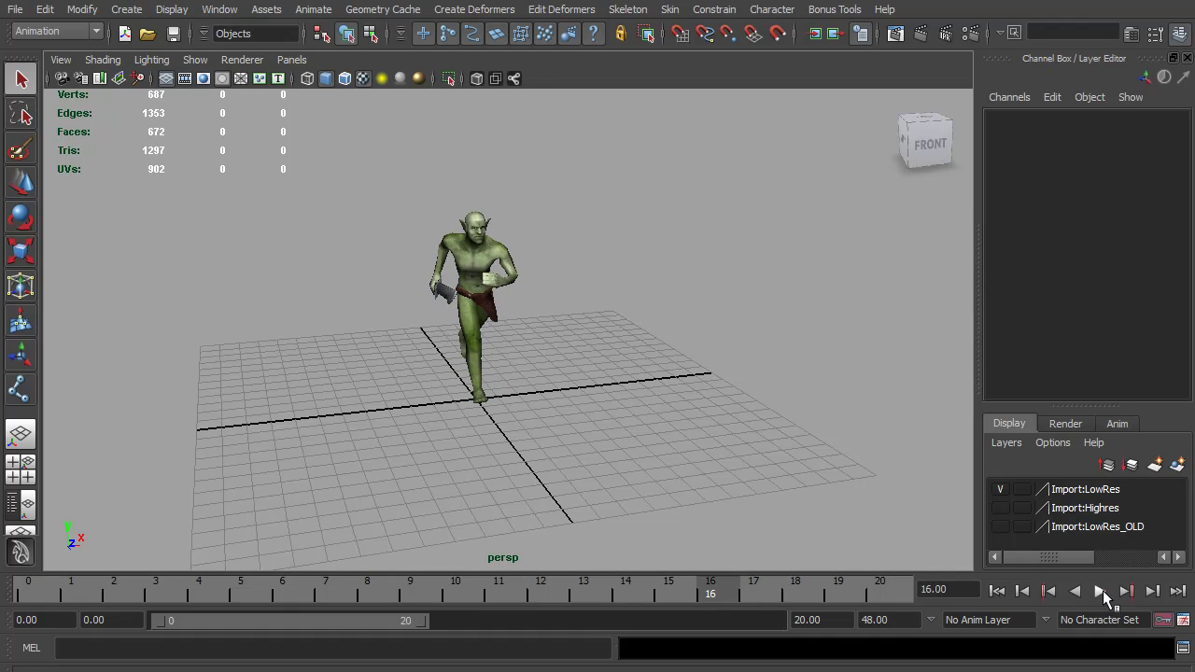
pyautogui.click(17, 10)
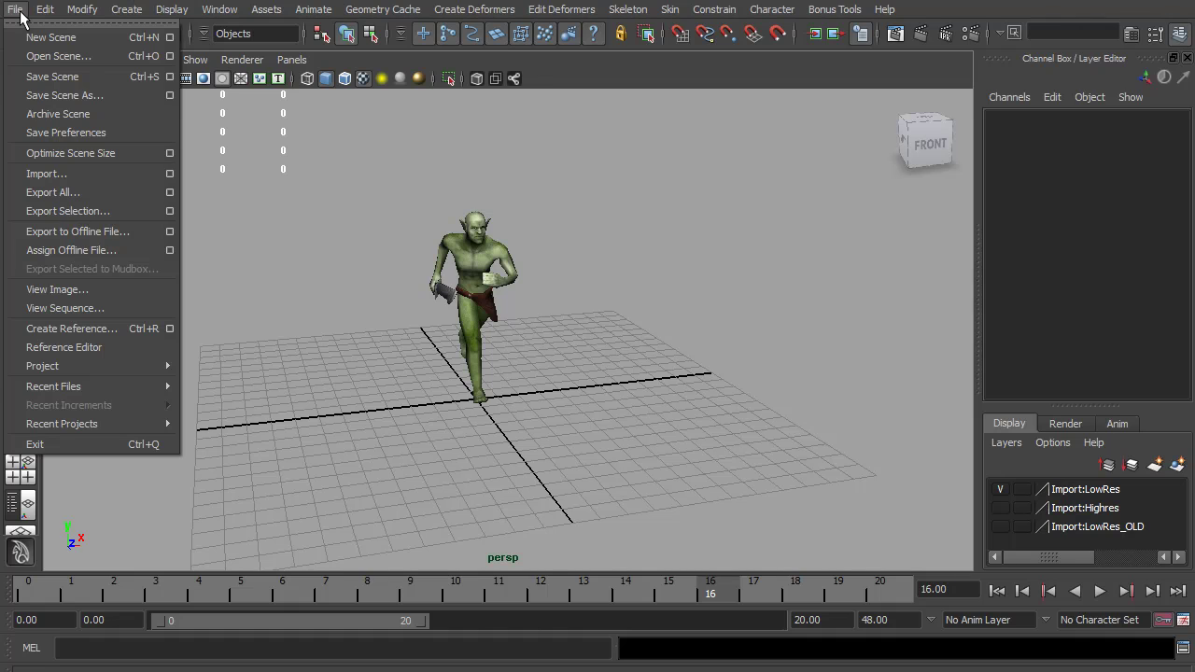
pyautogui.click(222, 10)
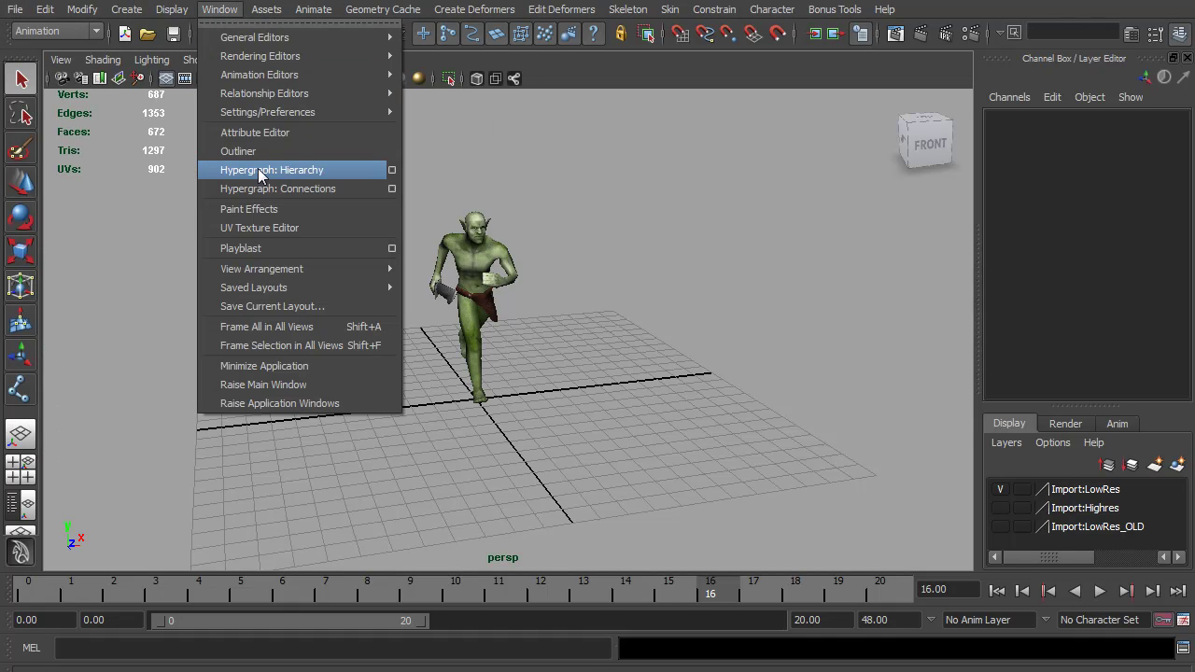
pyautogui.click(258, 170)
pyautogui.moveTo(354, 397); pyautogui.dragTo(115, 96)
pyautogui.moveTo(188, 5); pyautogui.dragTo(261, 336)
pyautogui.click(16, 9)
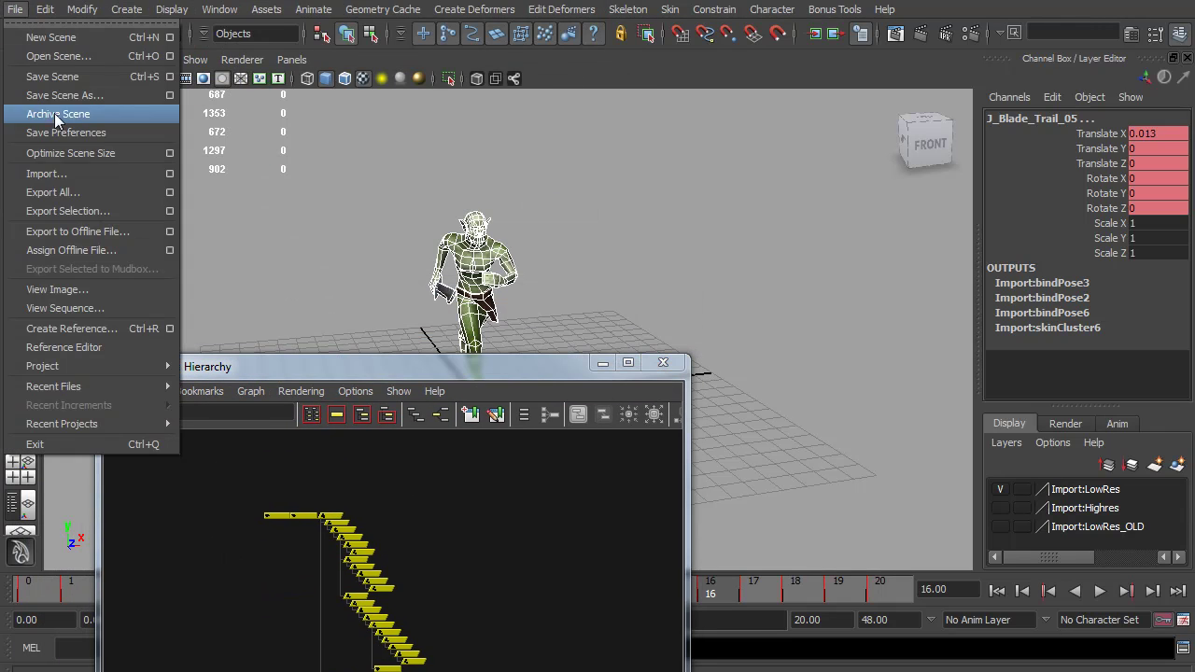
pyautogui.click(169, 211)
pyautogui.click(276, 414)
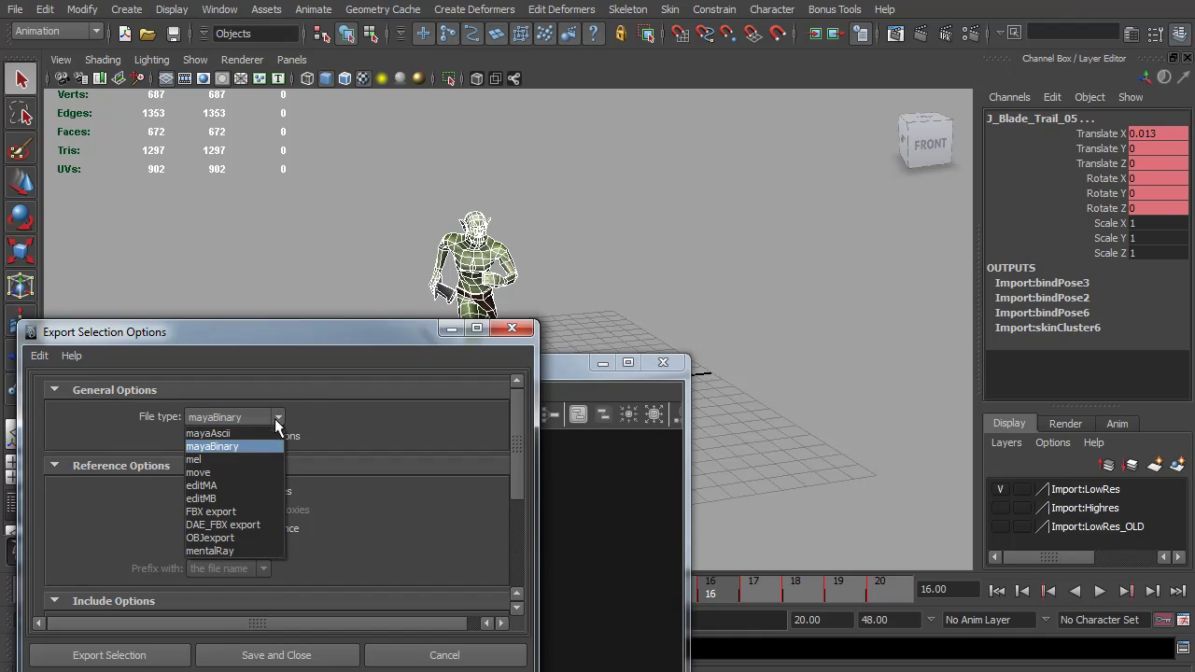
pyautogui.click(228, 511)
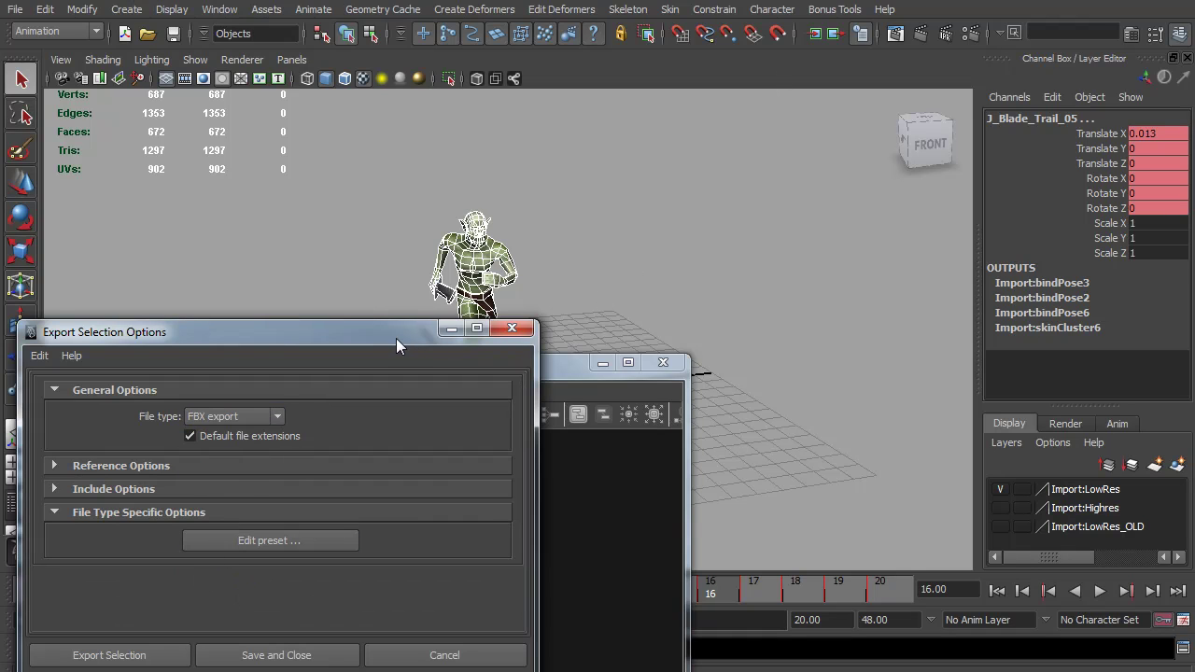
pyautogui.moveTo(396, 338); pyautogui.dragTo(474, 122)
pyautogui.click(590, 111)
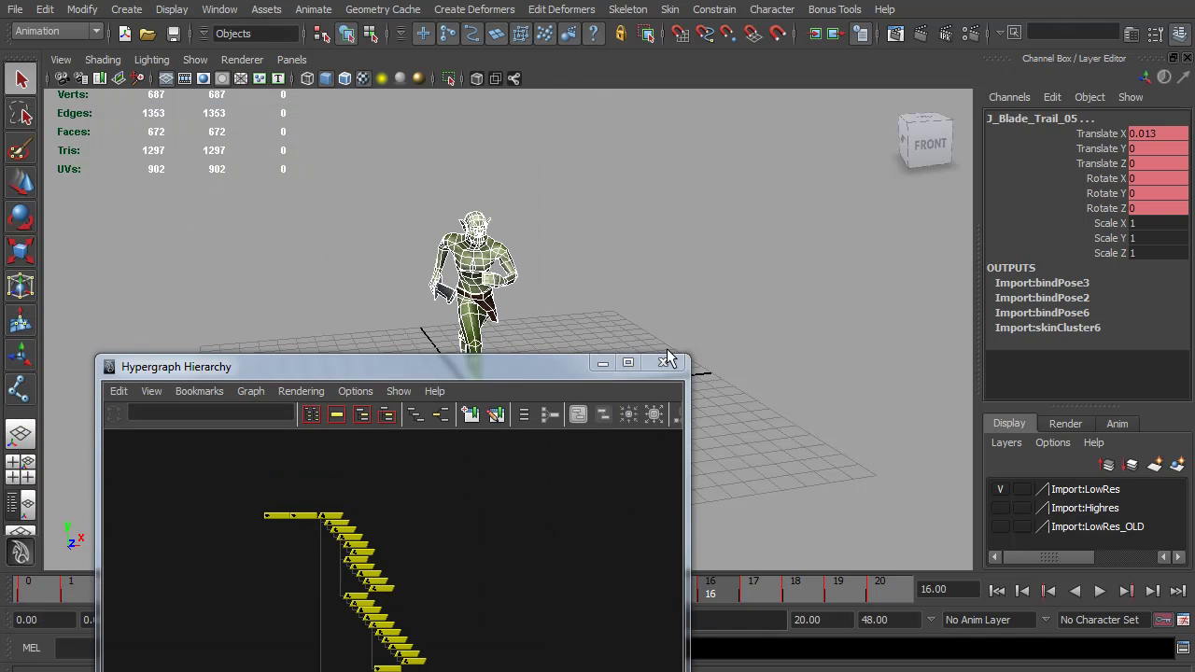
pyautogui.click(663, 361)
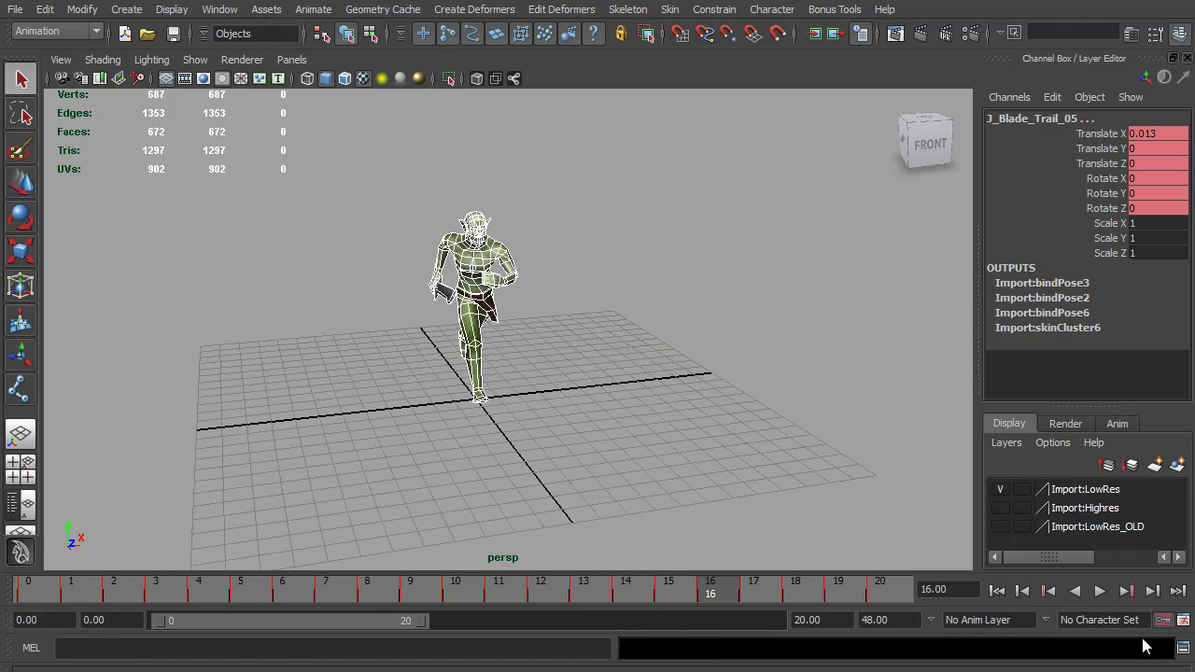
pyautogui.click(747, 427)
pyautogui.keyDown('alt'); pyautogui.moveTo(747, 427); pyautogui.dragTo(566, 342); pyautogui.keyUp('alt')
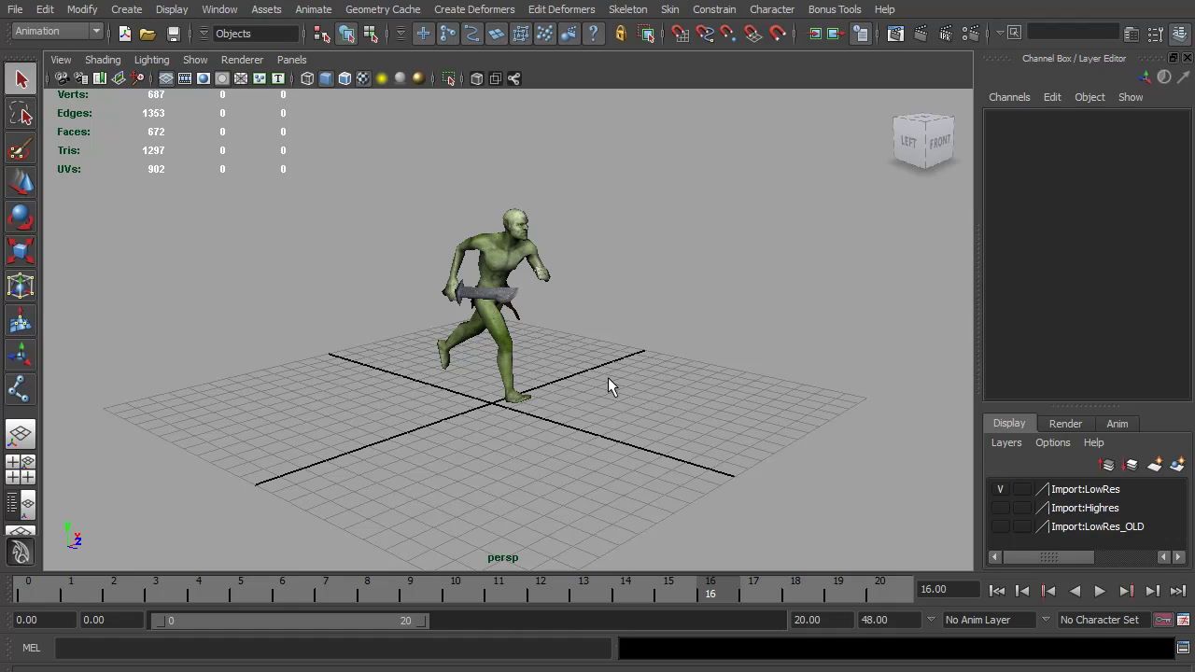